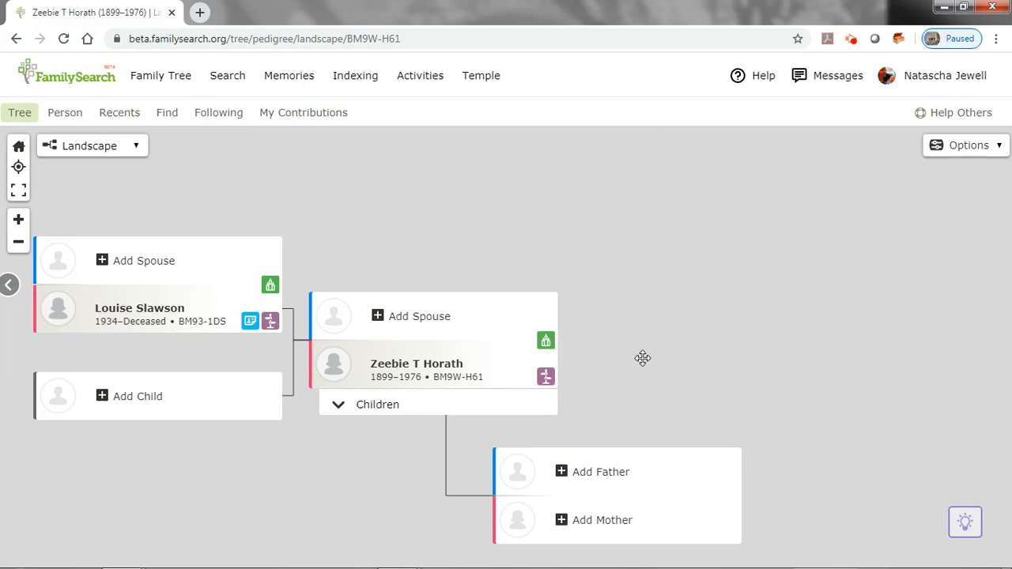
Step: Open the full details page of the mother in the pedigree, at her Family Members section
{"action": "left_click", "coordinate": [425, 368]}
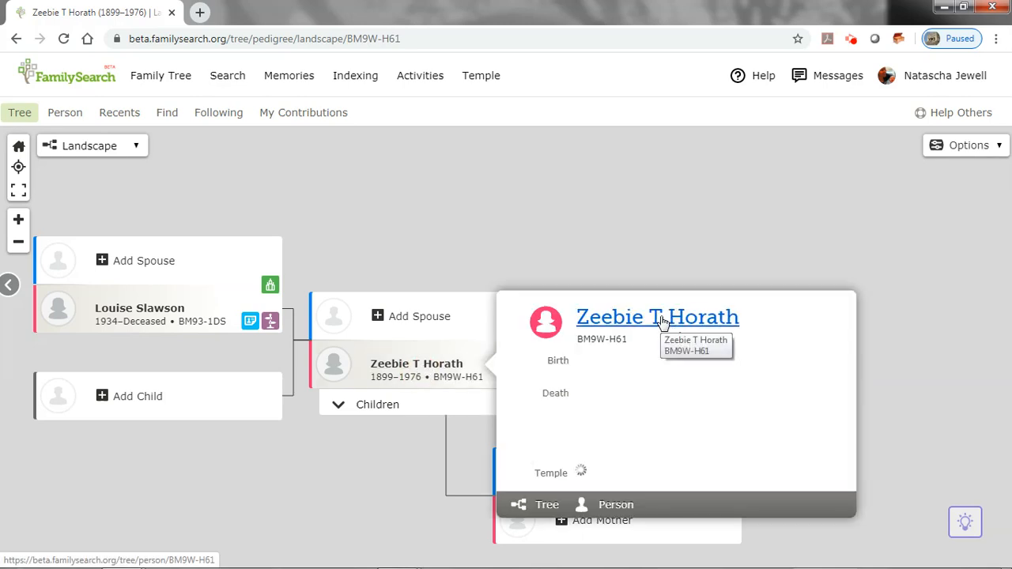
{"action": "left_click", "coordinate": [661, 319]}
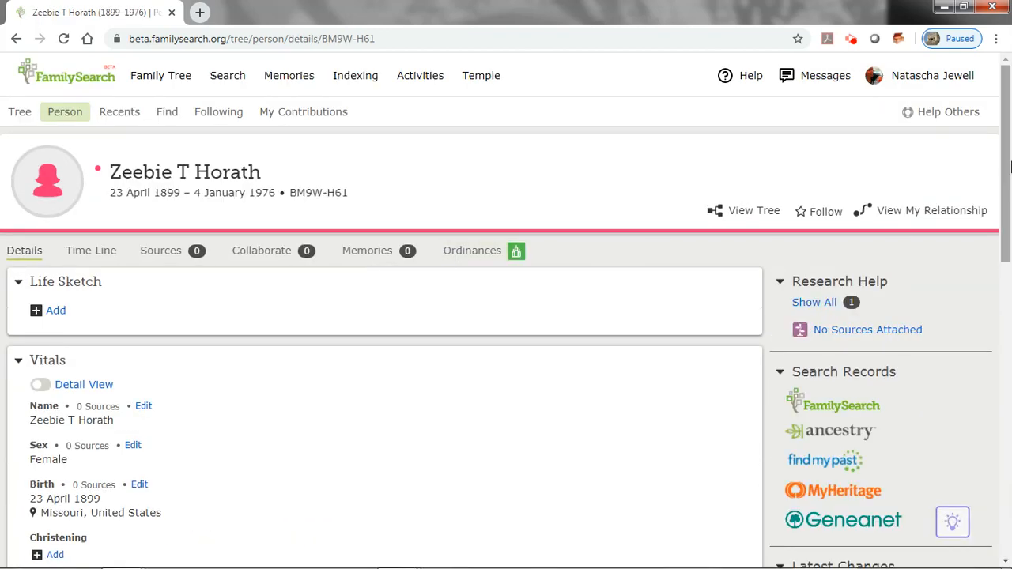
{"action": "left_click_drag", "start_coordinate": [1007, 140], "coordinate": [1006, 376]}
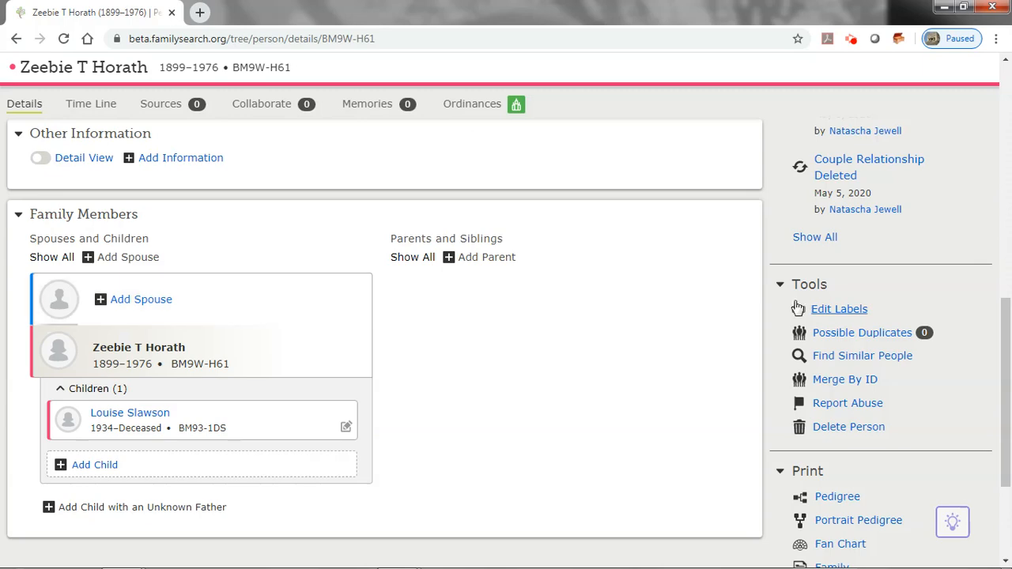
Step: Start adding a spouse by name, entering the husband's first and last names and setting his status to Deceased
{"action": "left_click", "coordinate": [139, 302]}
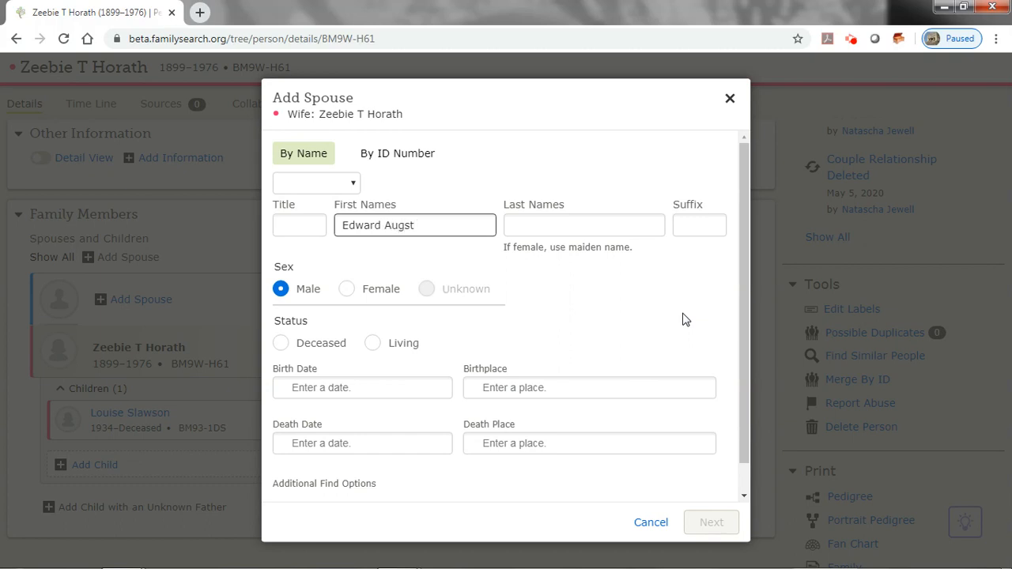
{"action": "key", "text": "Tab"}
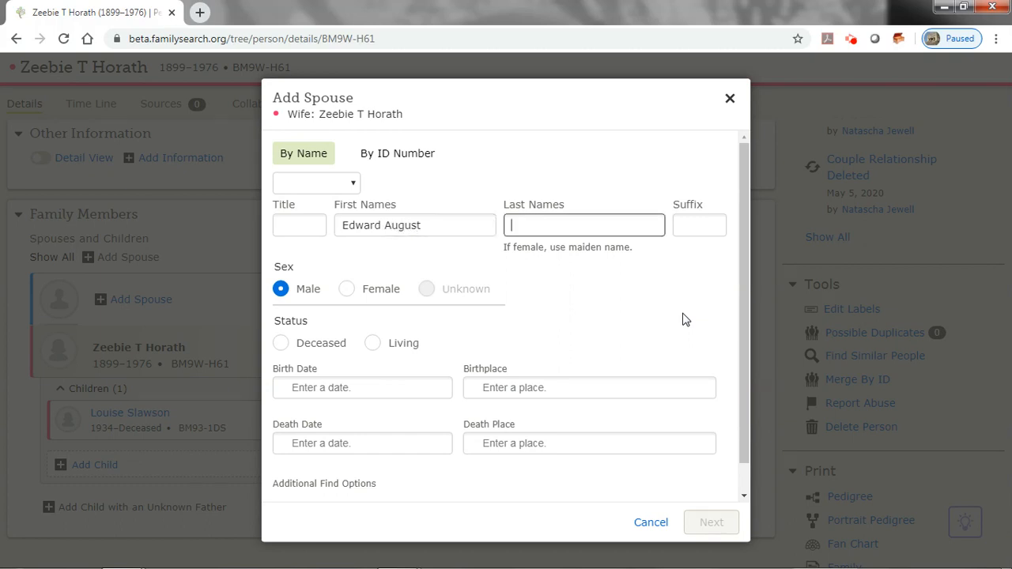
{"action": "type", "text": "Rau"}
{"action": "left_click", "coordinate": [287, 345]}
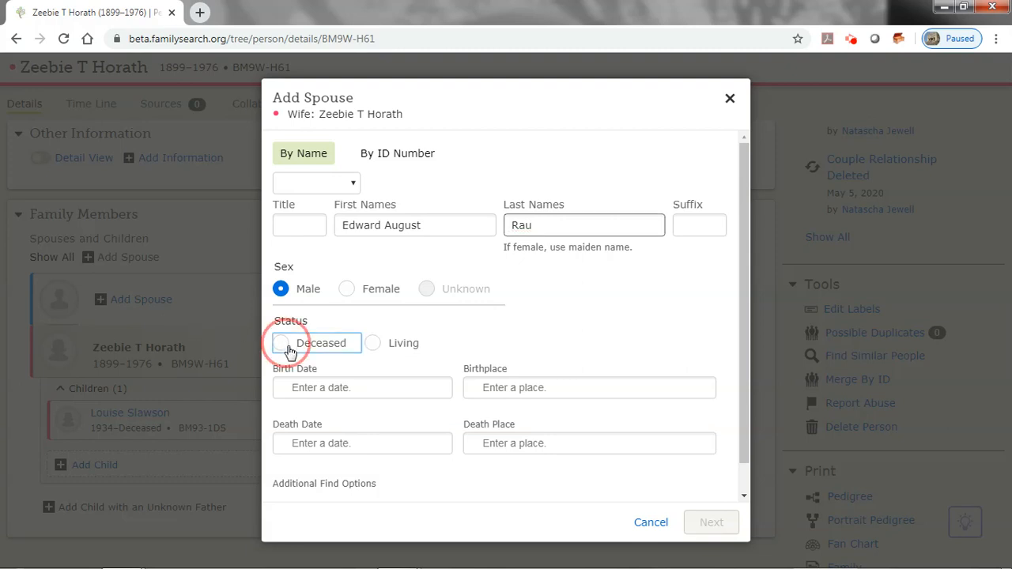
Step: Enter the husband's birth date and choose its standardized form
{"action": "left_click", "coordinate": [340, 453]}
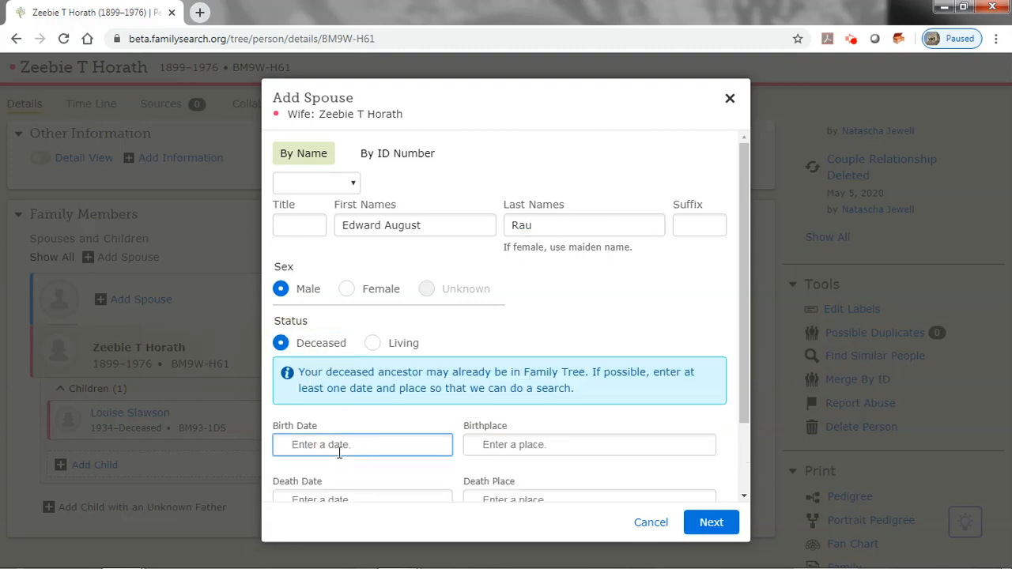
{"action": "type", "text": "16"}
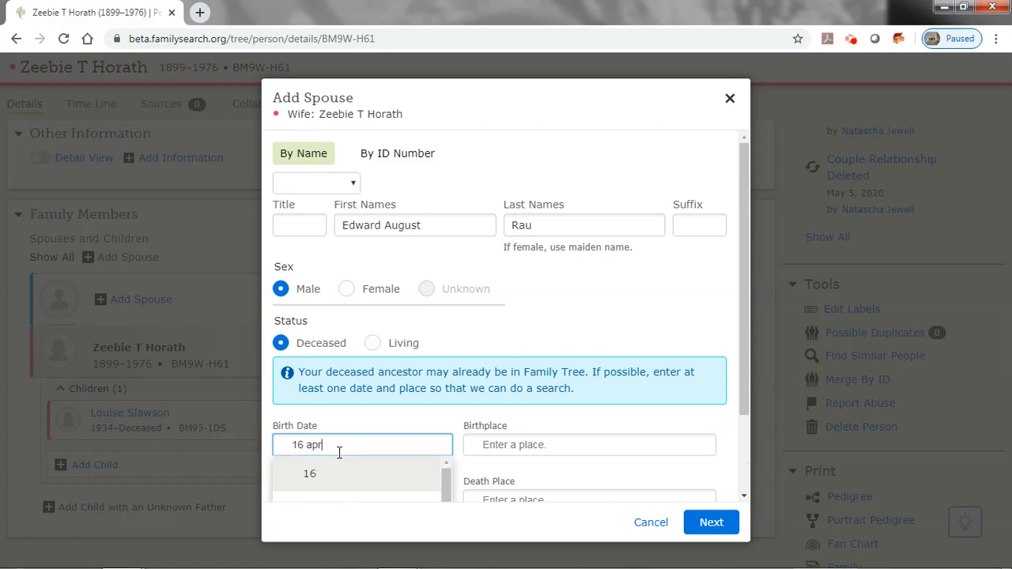
{"action": "type", "text": " apr"}
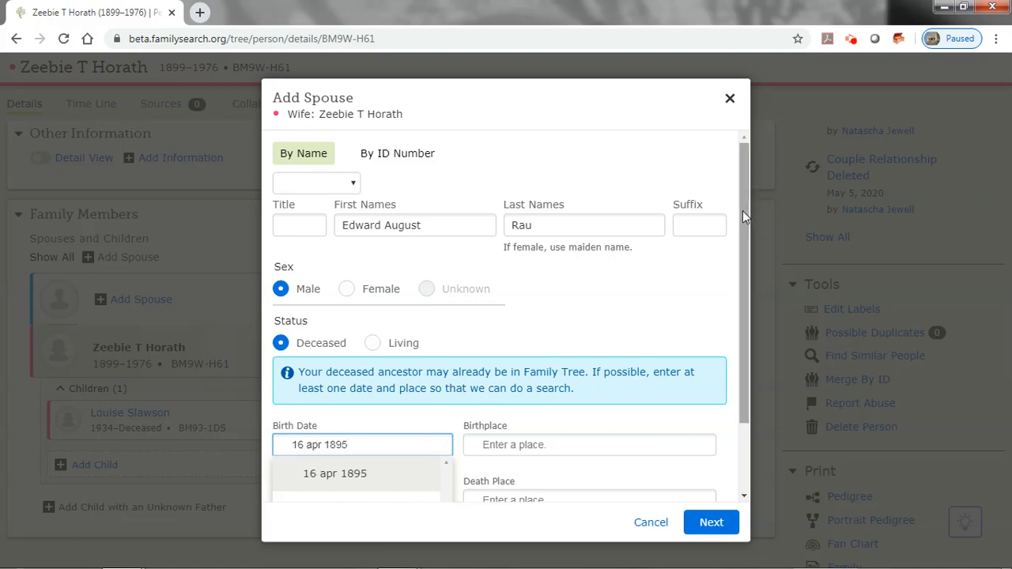
{"action": "left_click_drag", "start_coordinate": [742, 211], "coordinate": [744, 268]}
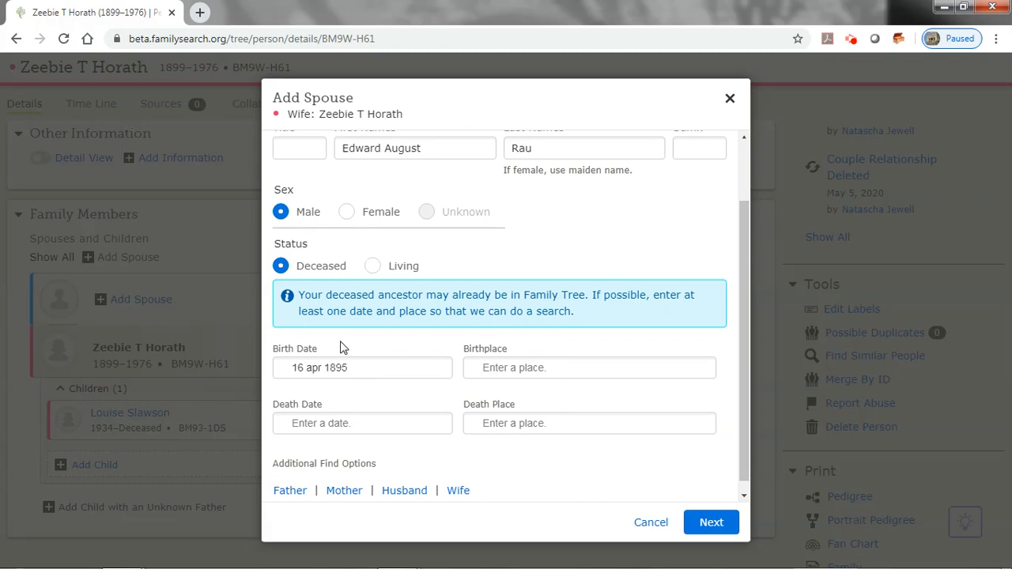
{"action": "left_click", "coordinate": [364, 367]}
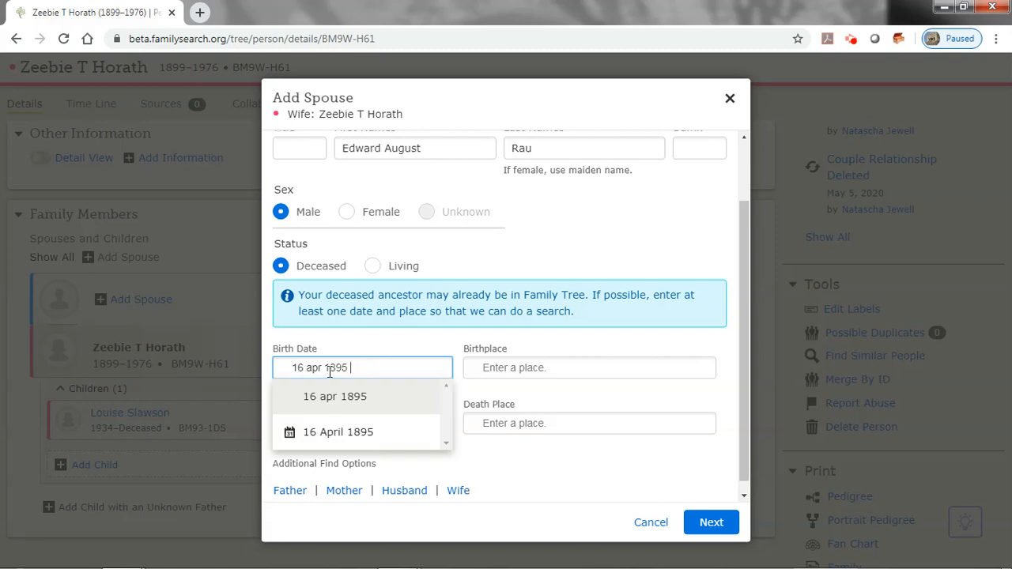
{"action": "left_click", "coordinate": [291, 441]}
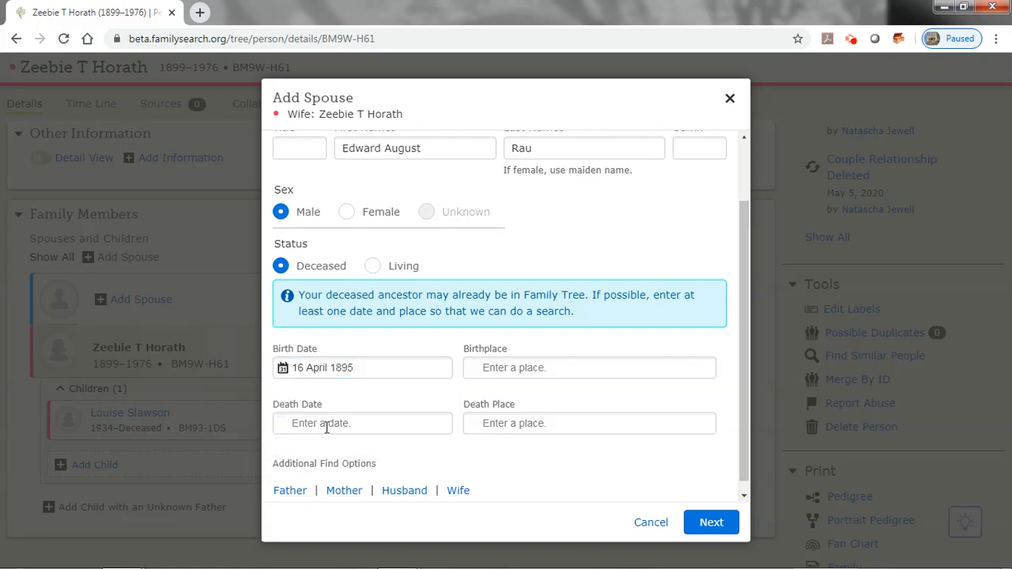
Step: Set the husband's birthplace to the standardized place Black Jack, St. Louis, Missouri, United States
{"action": "left_click", "coordinate": [580, 367]}
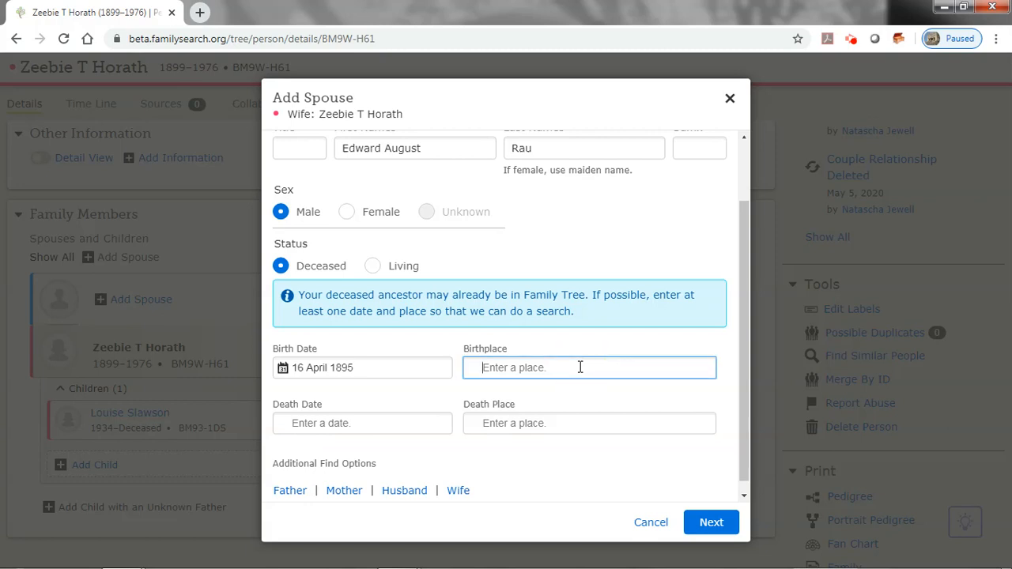
{"action": "type", "text": "Black Jack"}
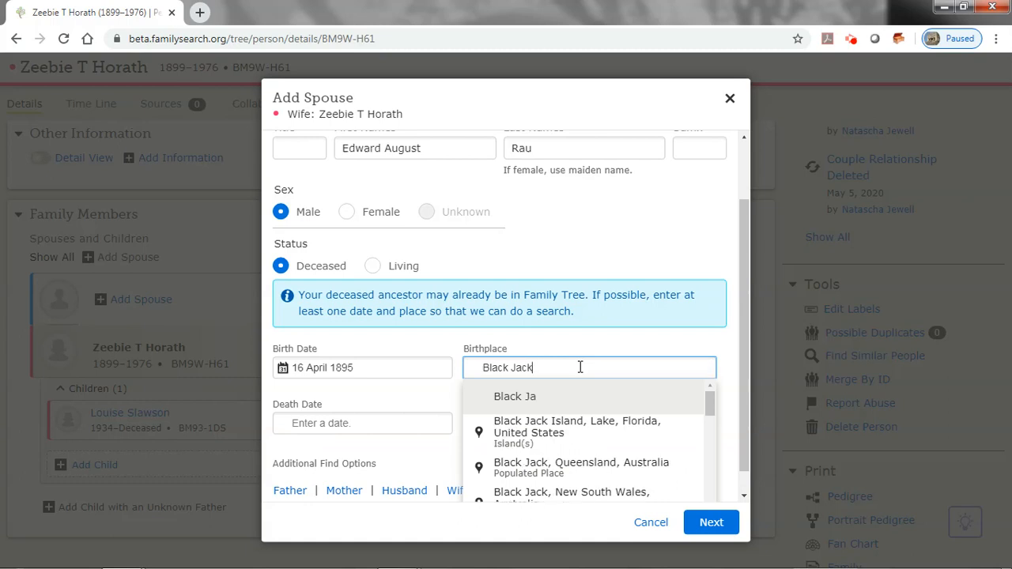
{"action": "type", "text": ", Missouri"}
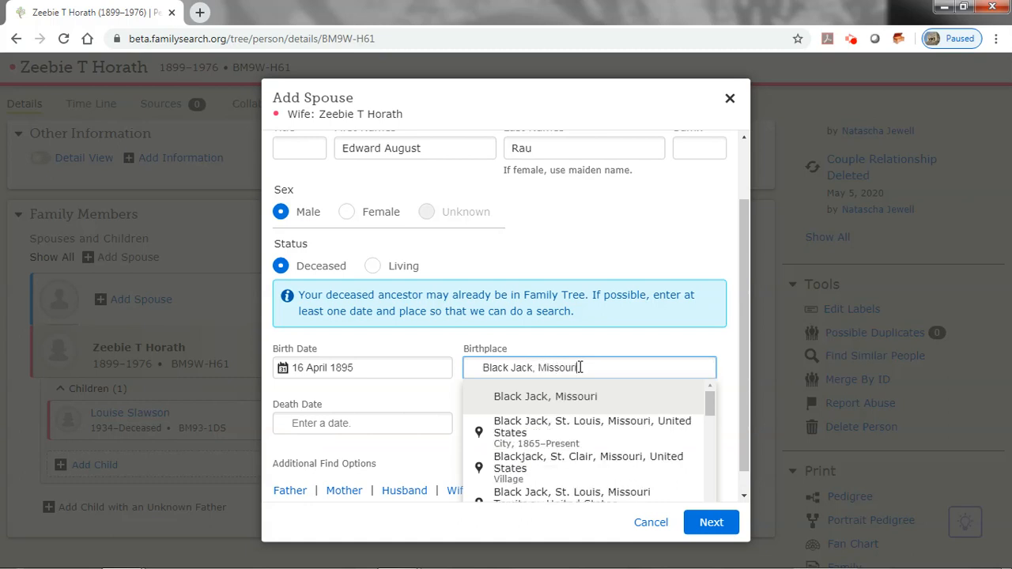
{"action": "left_click", "coordinate": [481, 435]}
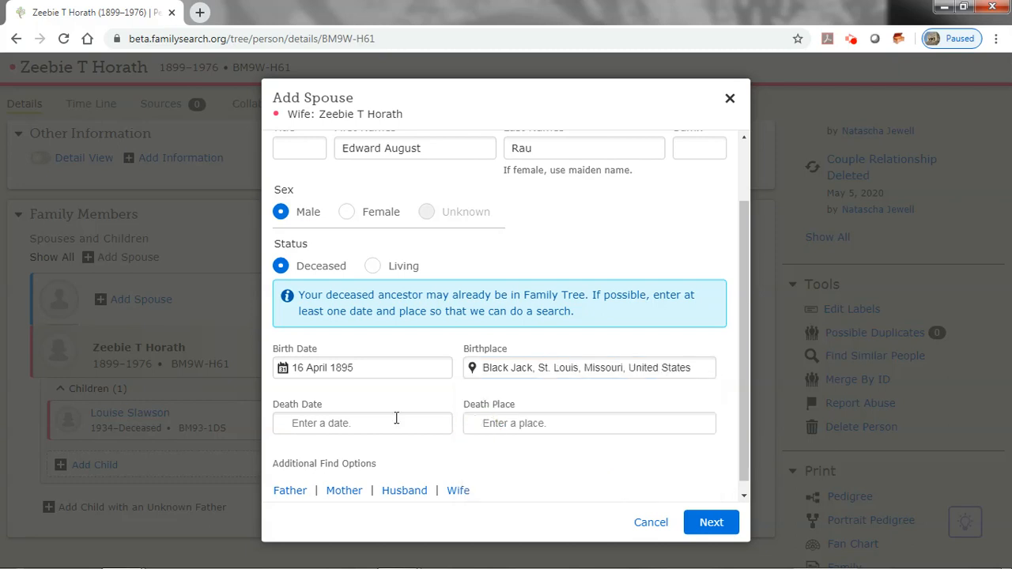
Step: Set the husband's death date to 16 March 1917 and death place to Missouri, United States, using standardized values
{"action": "left_click", "coordinate": [355, 423]}
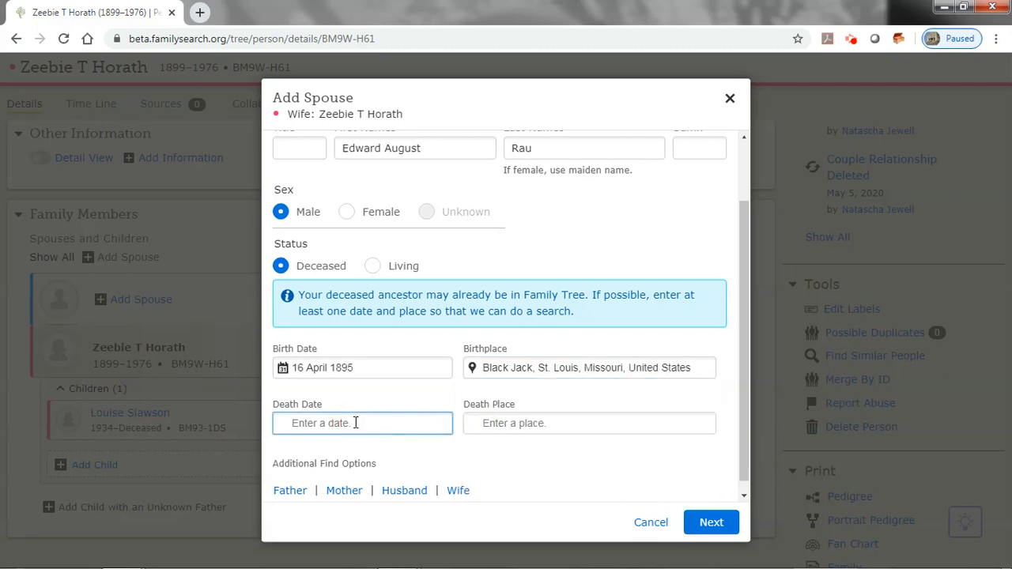
{"action": "type", "text": "16 Mar"}
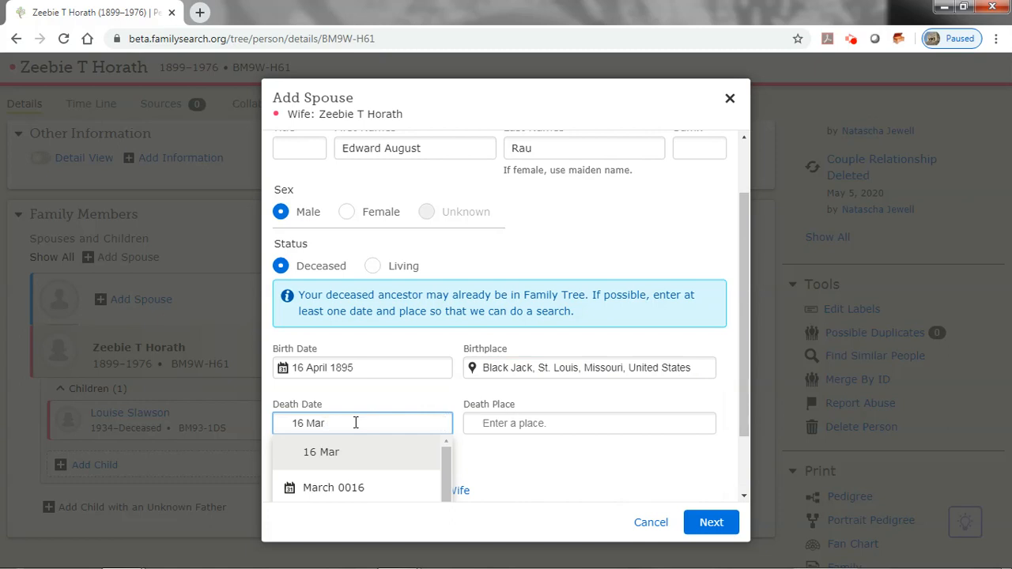
{"action": "type", "text": "1917"}
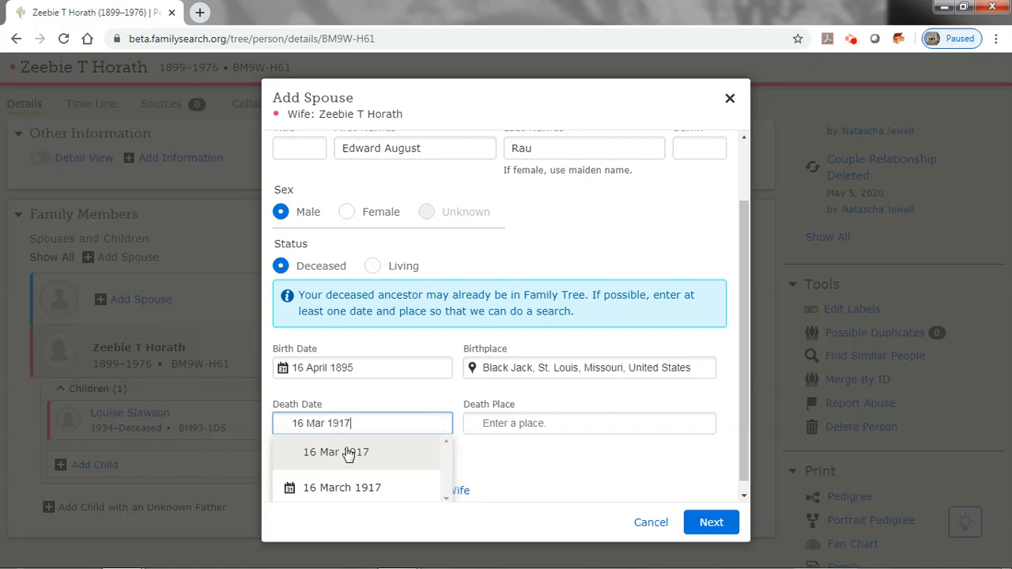
{"action": "left_click", "coordinate": [311, 492]}
{"action": "left_click", "coordinate": [588, 427]}
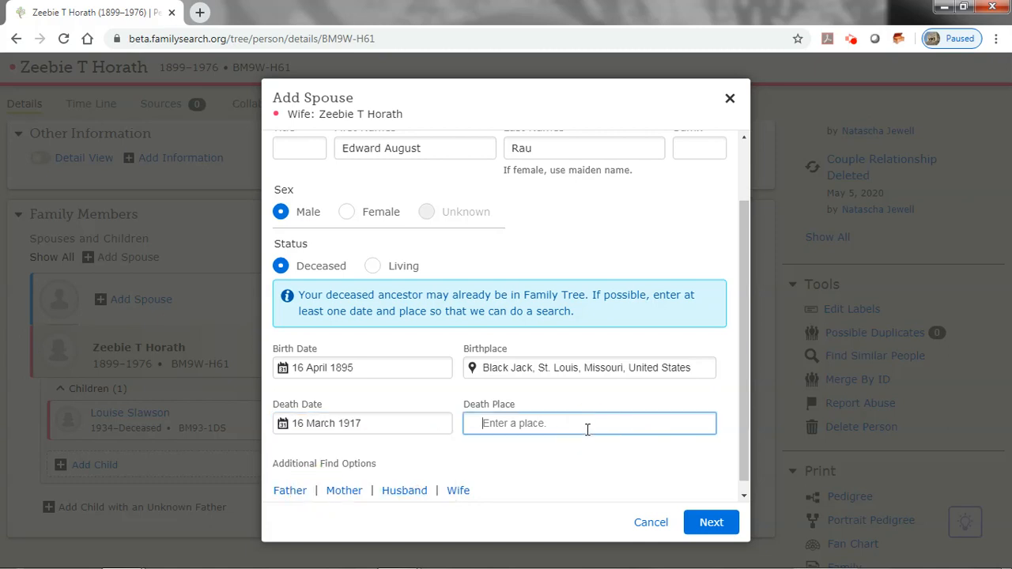
{"action": "type", "text": "Missouri"}
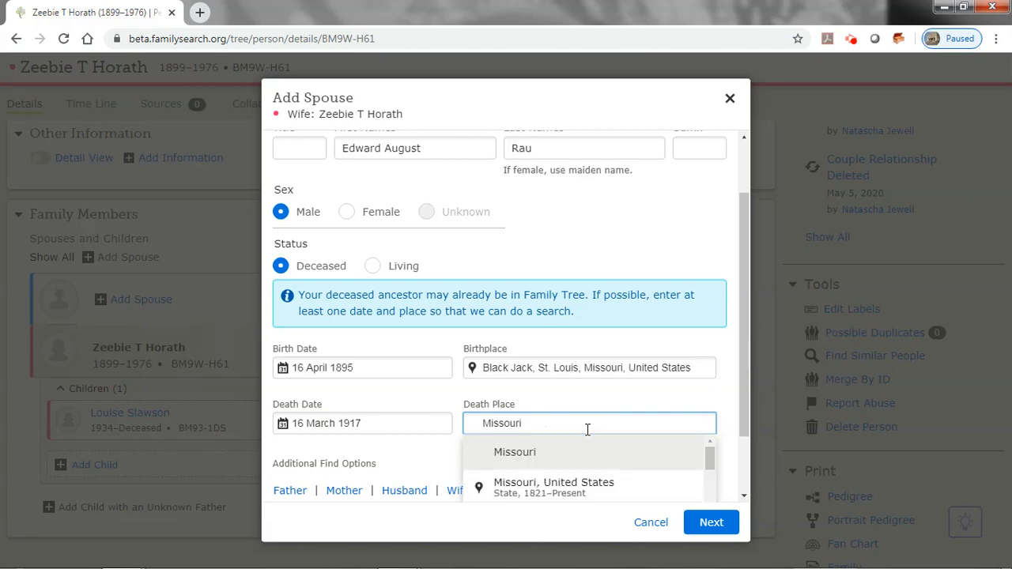
{"action": "left_click", "coordinate": [503, 486]}
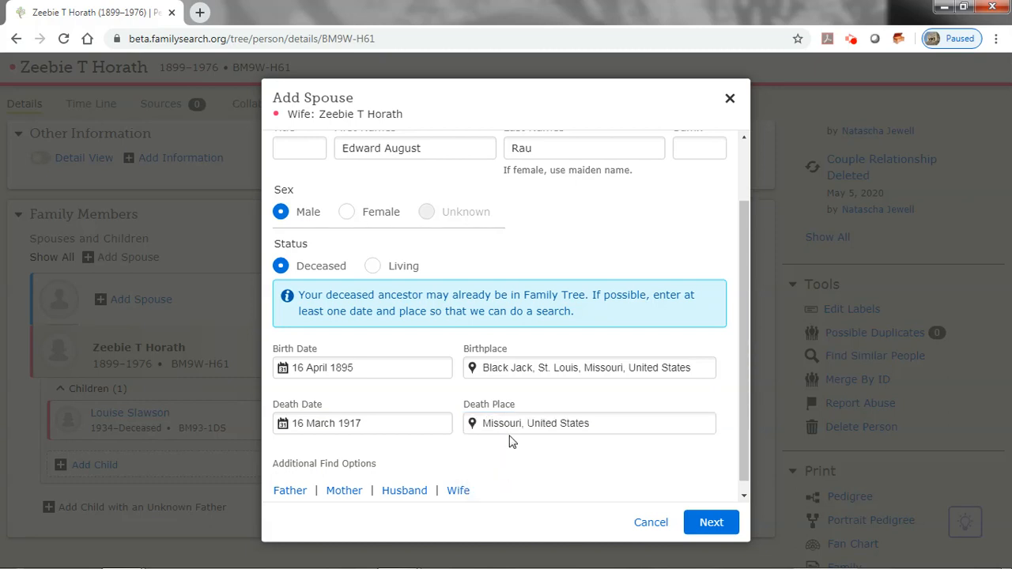
Step: Search for existing tree records matching the entered husband, compare the details and add the possible match as the spouse
{"action": "left_click", "coordinate": [720, 525]}
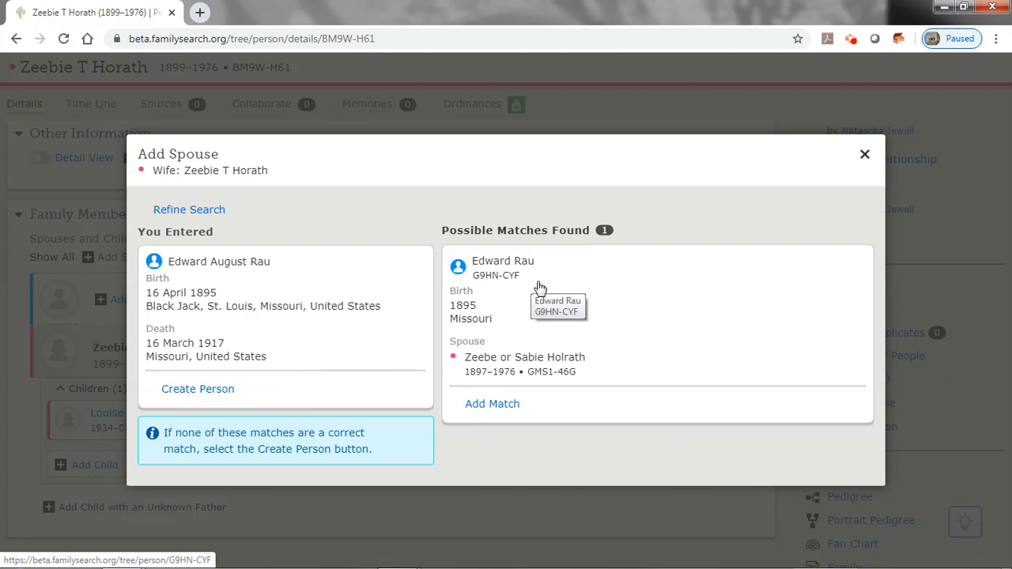
{"action": "mouse_move", "coordinate": [654, 329]}
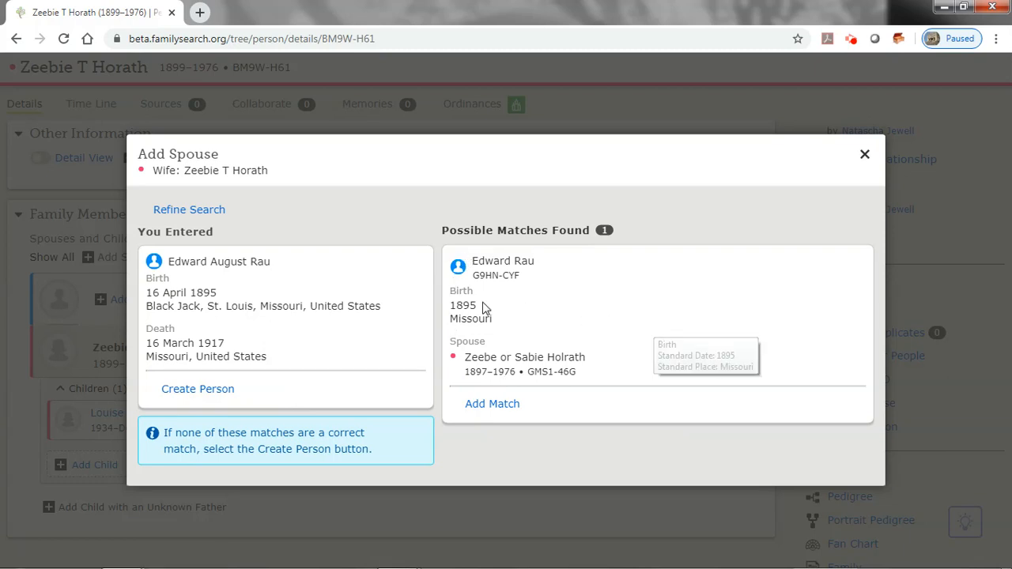
{"action": "mouse_move", "coordinate": [307, 297]}
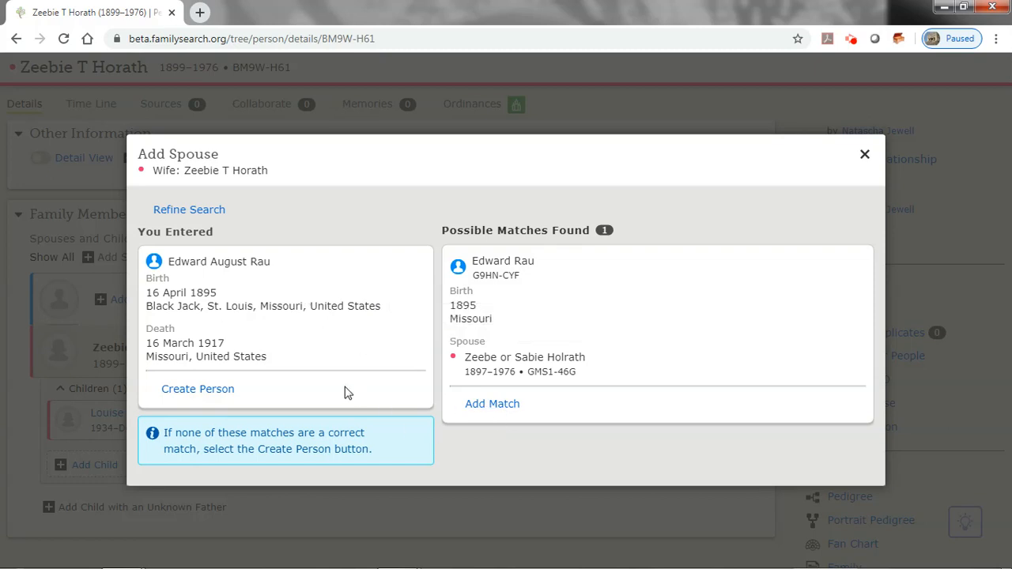
{"action": "left_click", "coordinate": [503, 405]}
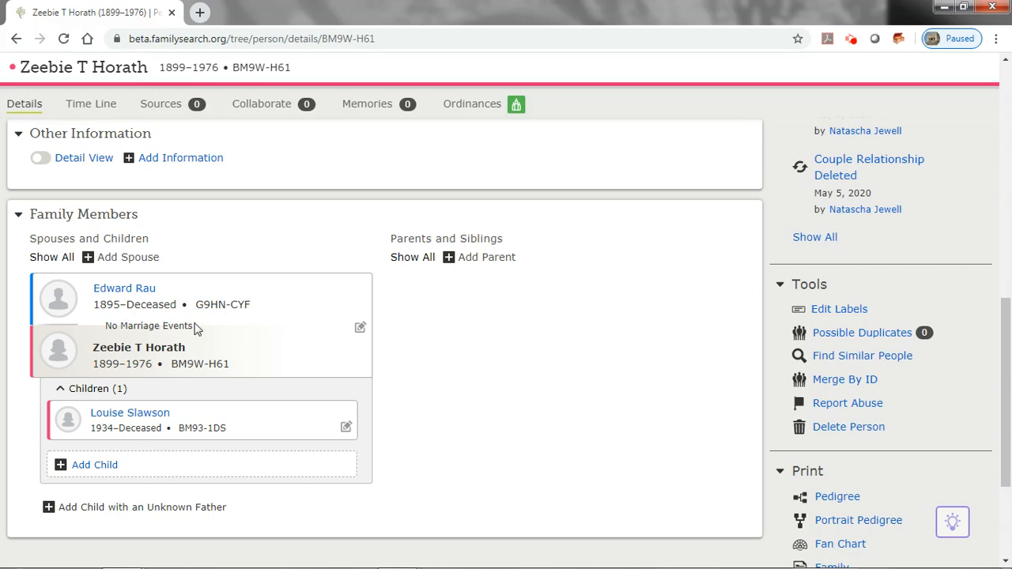
Step: Open the couple relationship for editing and start a new relationship event of type Marriage
{"action": "left_click", "coordinate": [360, 329]}
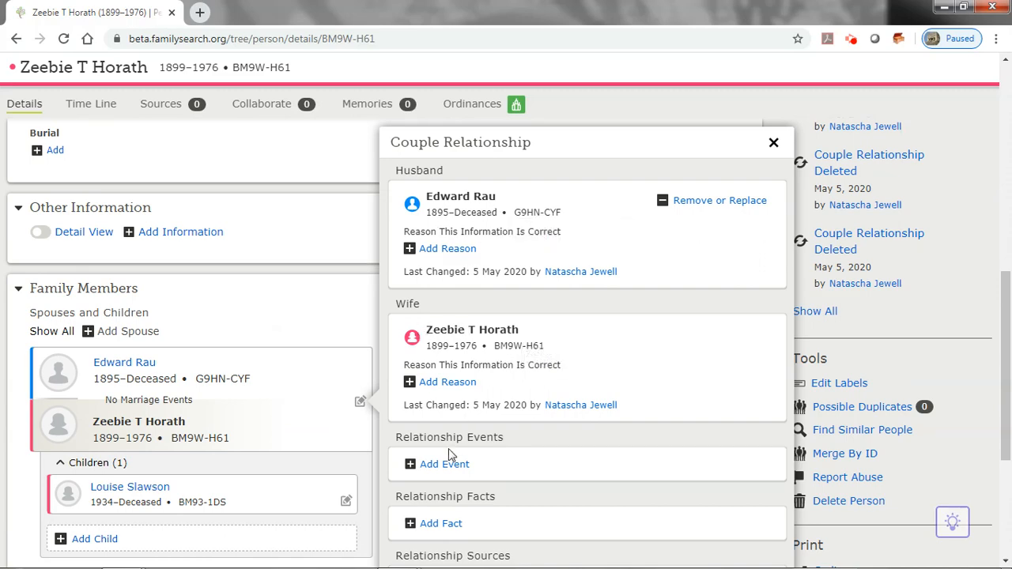
{"action": "scroll", "coordinate": [462, 475], "scroll_direction": "down", "scroll_amount": 1}
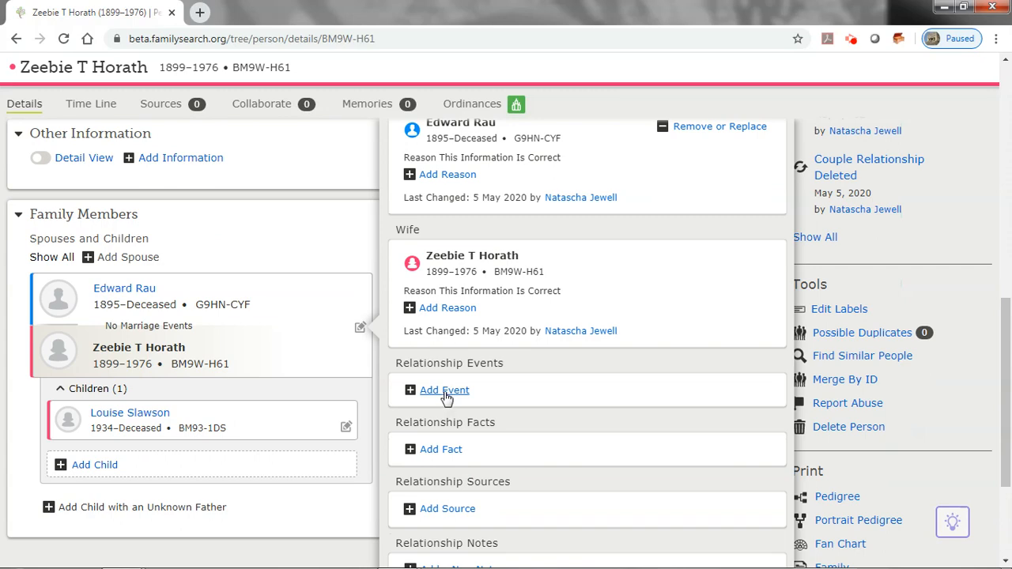
{"action": "left_click", "coordinate": [444, 391]}
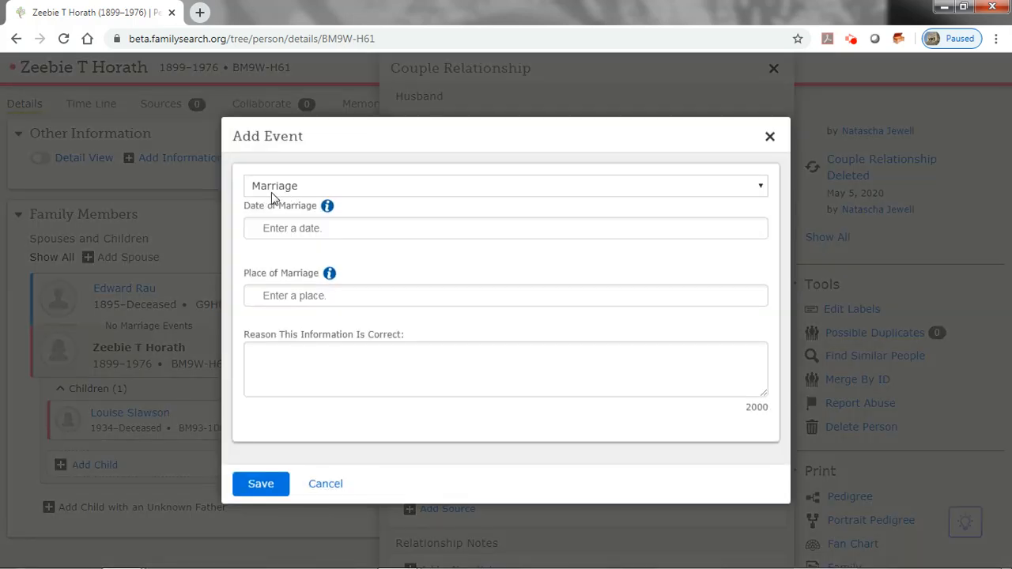
{"action": "left_click", "coordinate": [759, 190]}
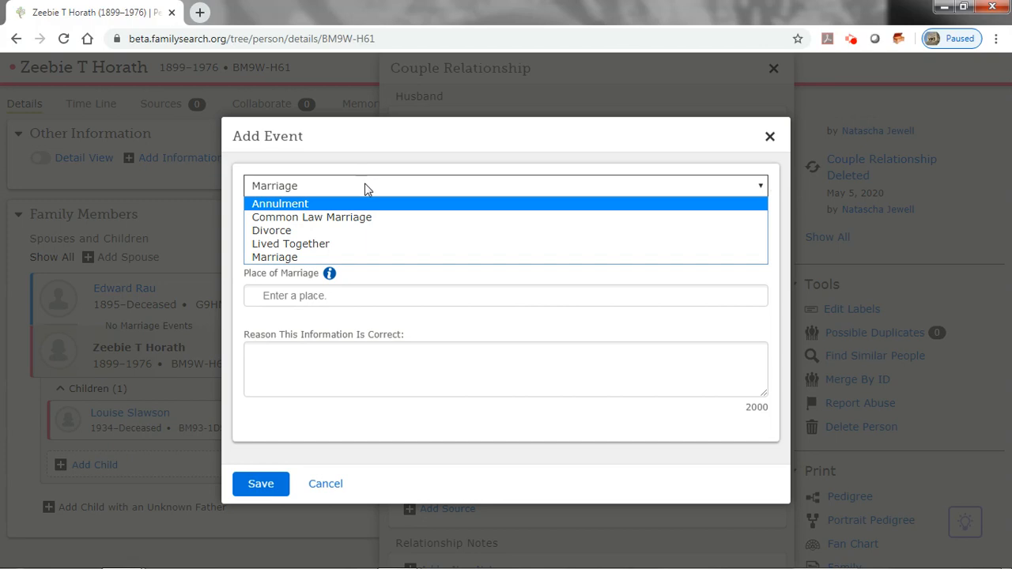
{"action": "left_click", "coordinate": [317, 257]}
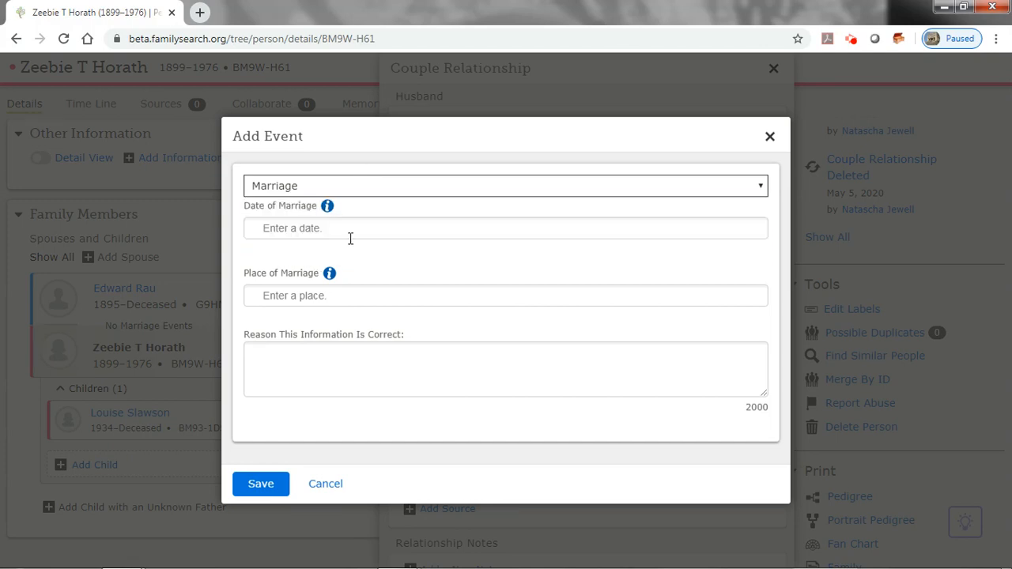
Step: Set the date of marriage to the standardized date 31 August 1917
{"action": "left_click", "coordinate": [345, 229]}
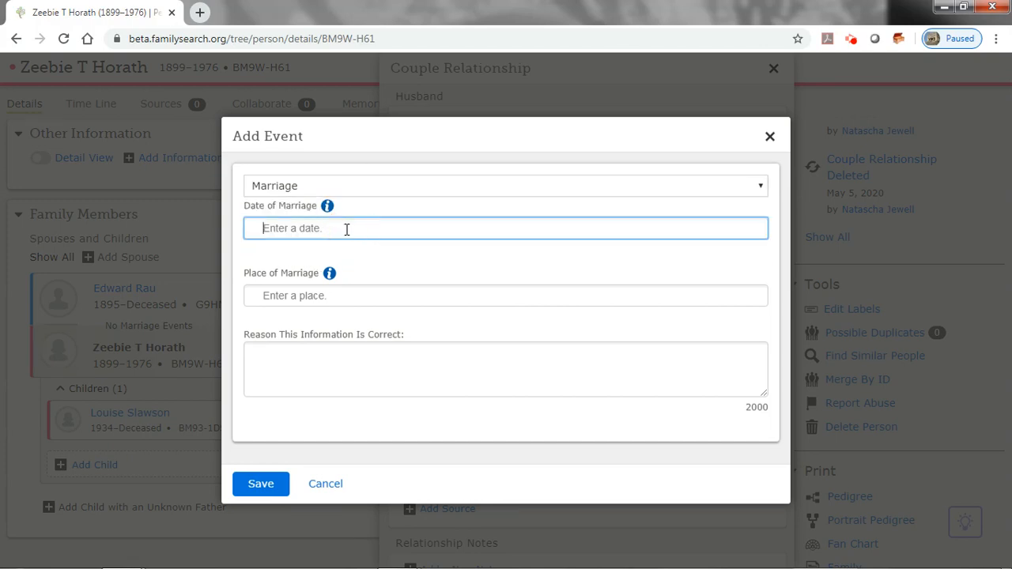
{"action": "type", "text": "31 Aug"}
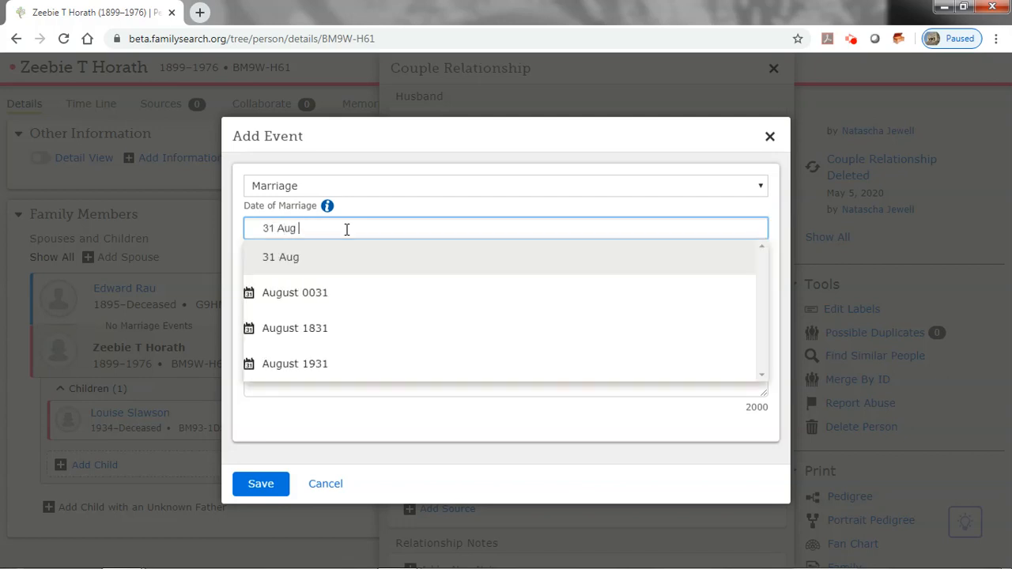
{"action": "type", "text": "1917"}
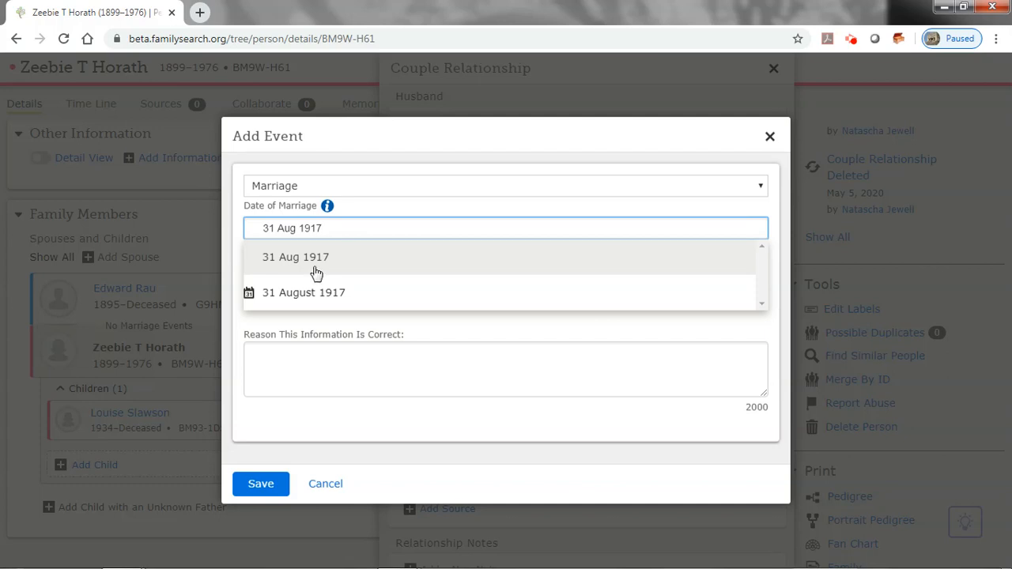
{"action": "left_click", "coordinate": [280, 296]}
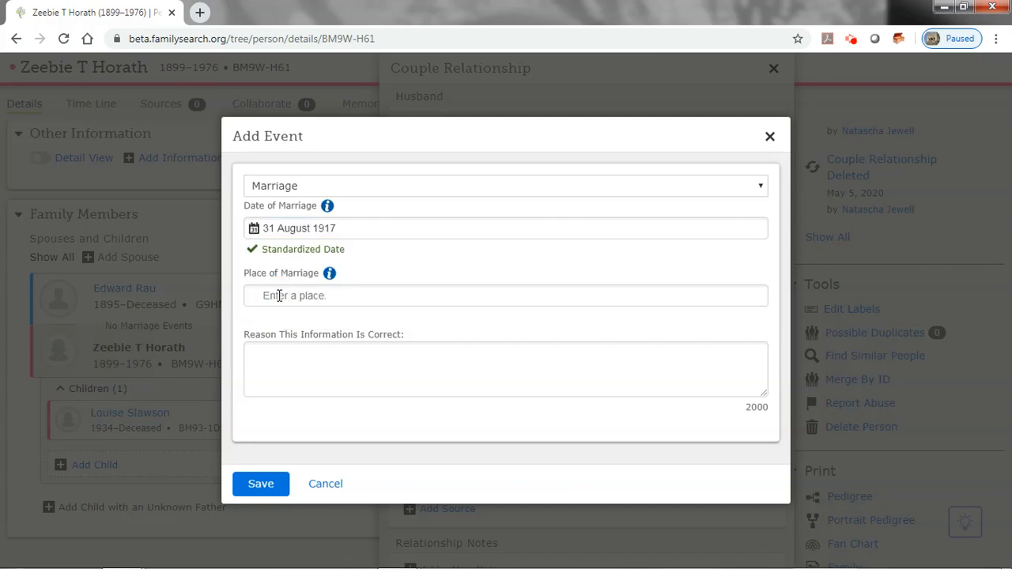
Step: Set the place of marriage to the standardized place Alton, Madison, Illinois, United States
{"action": "left_click", "coordinate": [326, 301]}
{"action": "type", "text": "Alto"}
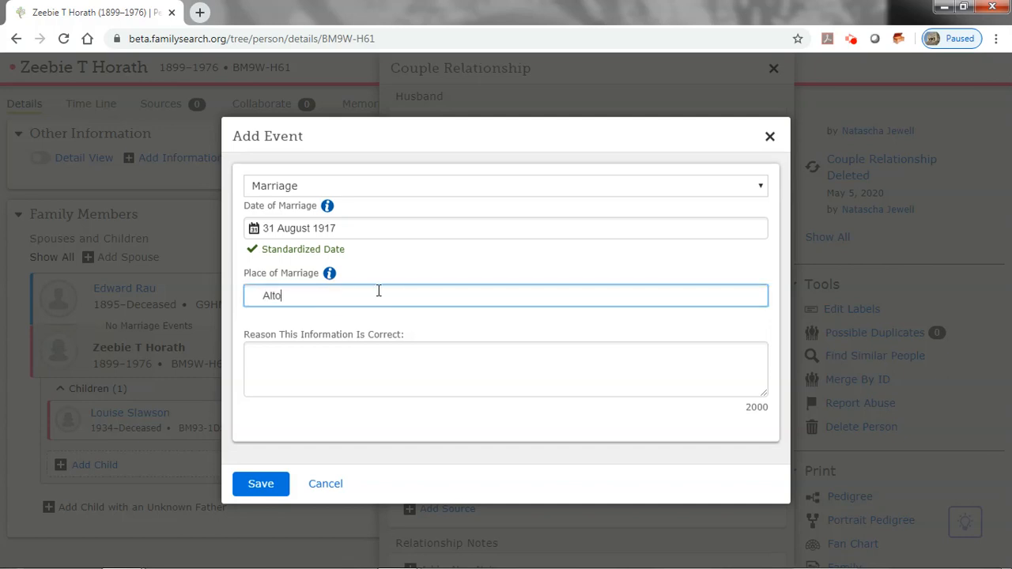
{"action": "type", "text": "n, Illi"}
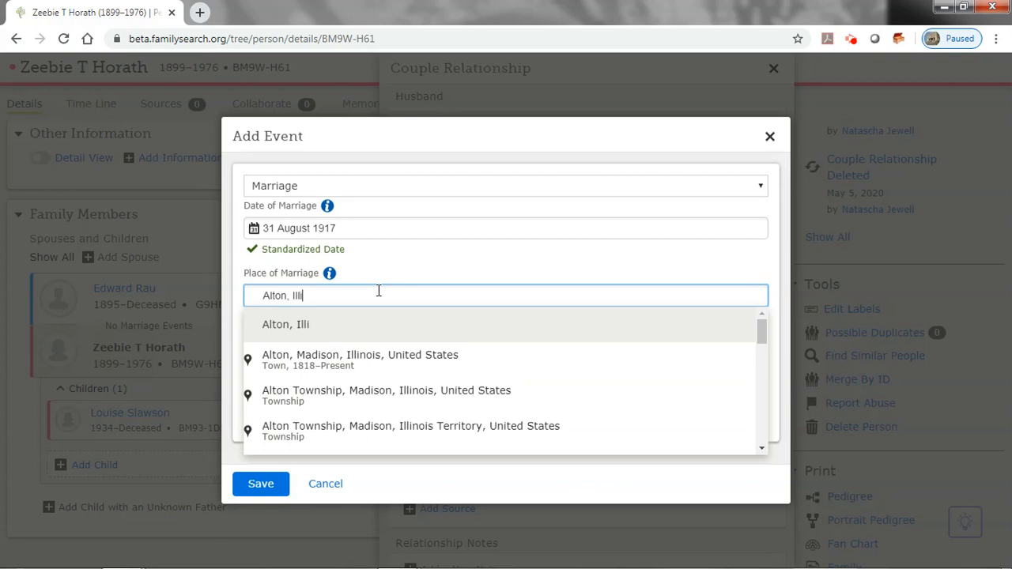
{"action": "left_click", "coordinate": [248, 361]}
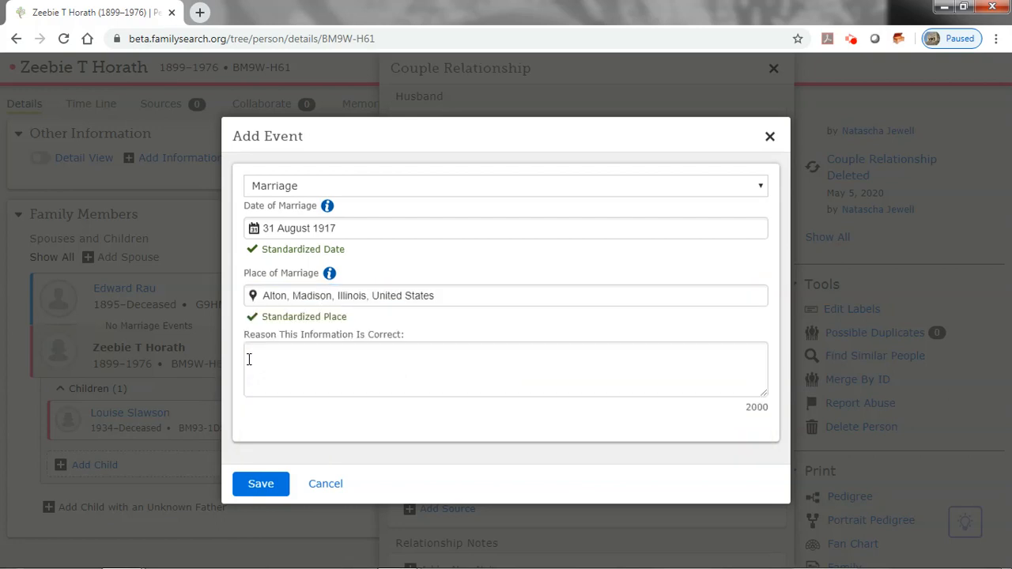
Step: Give "Indexed marriage record." as the reason the marriage information is correct and save the event
{"action": "left_click", "coordinate": [321, 361]}
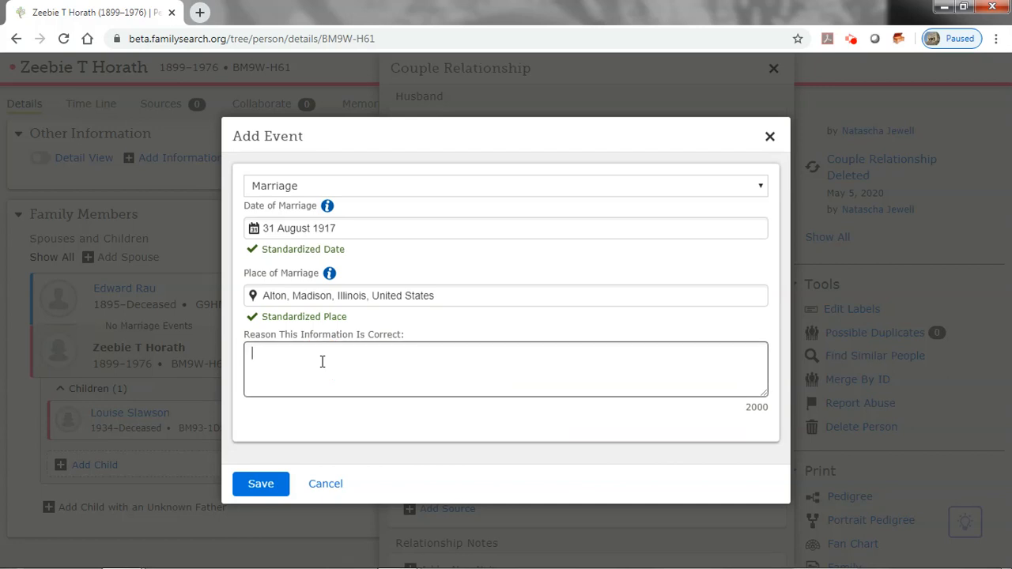
{"action": "type", "text": "Maria"}
{"action": "key", "text": "BackSpace"}
{"action": "key", "text": "BackSpace"}
{"action": "key", "text": "BackSpace"}
{"action": "type", "text": "Indexed marriage record."}
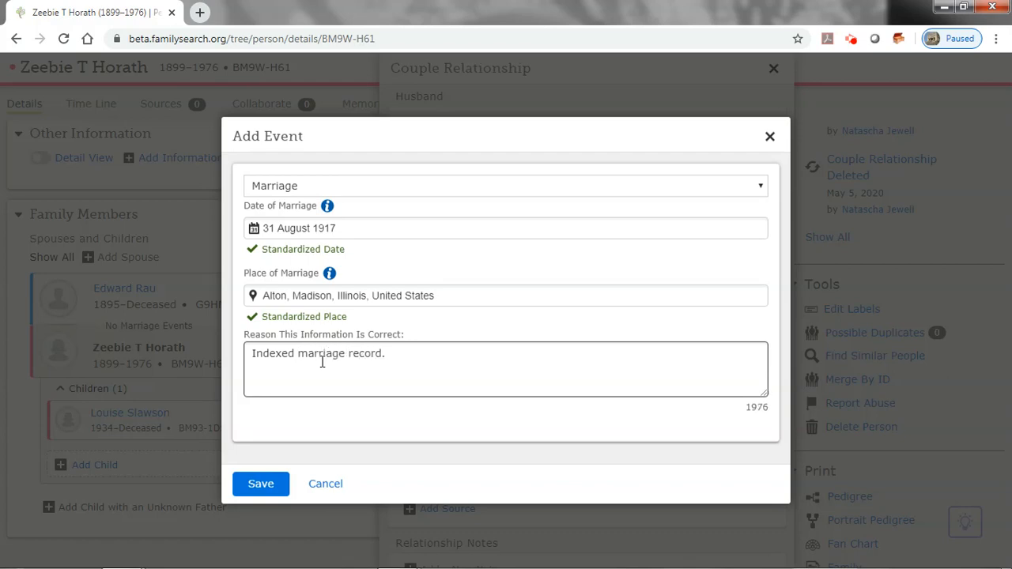
{"action": "left_click", "coordinate": [257, 484]}
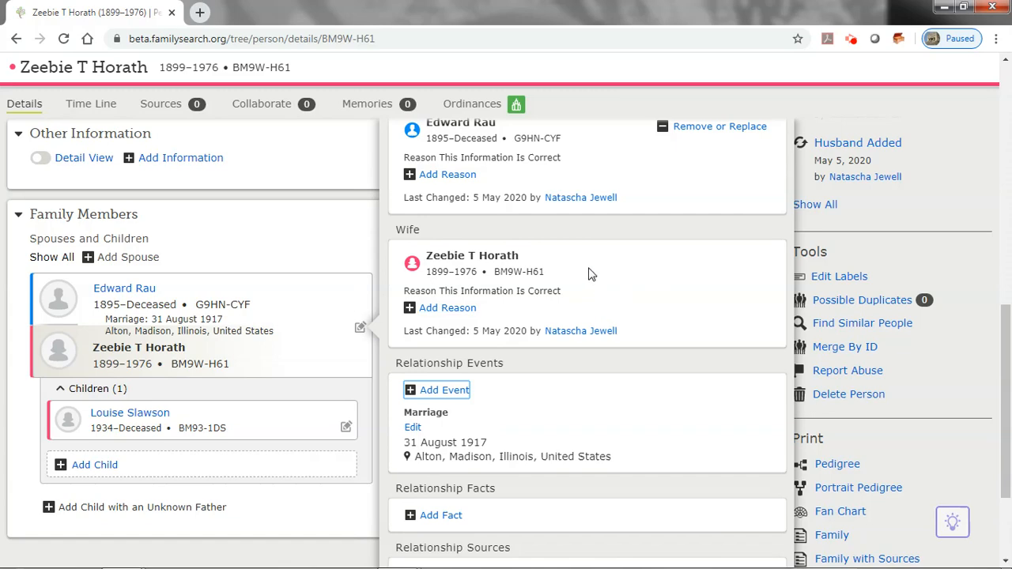
Step: Start a second relationship event of type Divorce and set its date to the standardized year 1927
{"action": "left_click", "coordinate": [432, 399]}
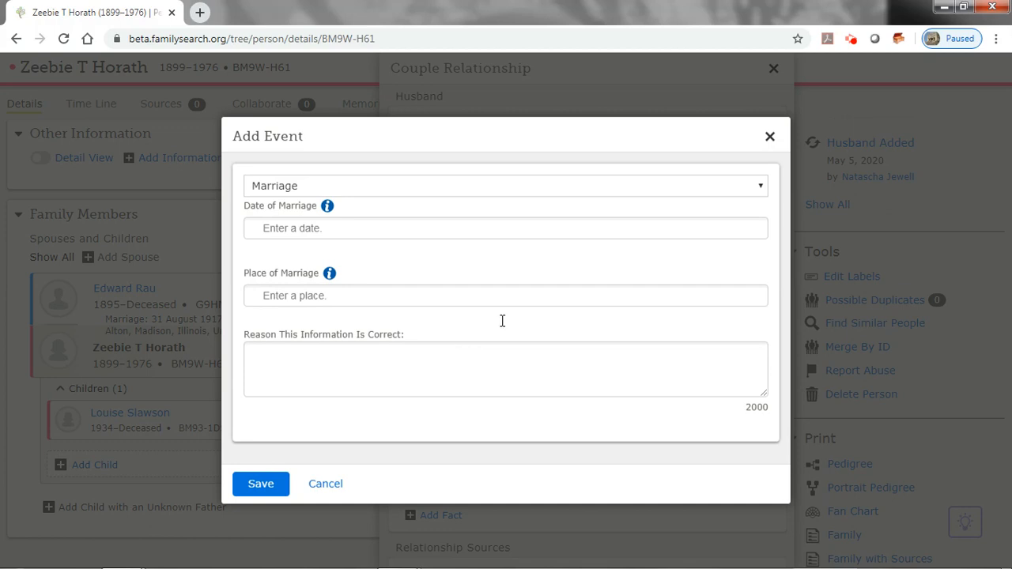
{"action": "left_click", "coordinate": [762, 188]}
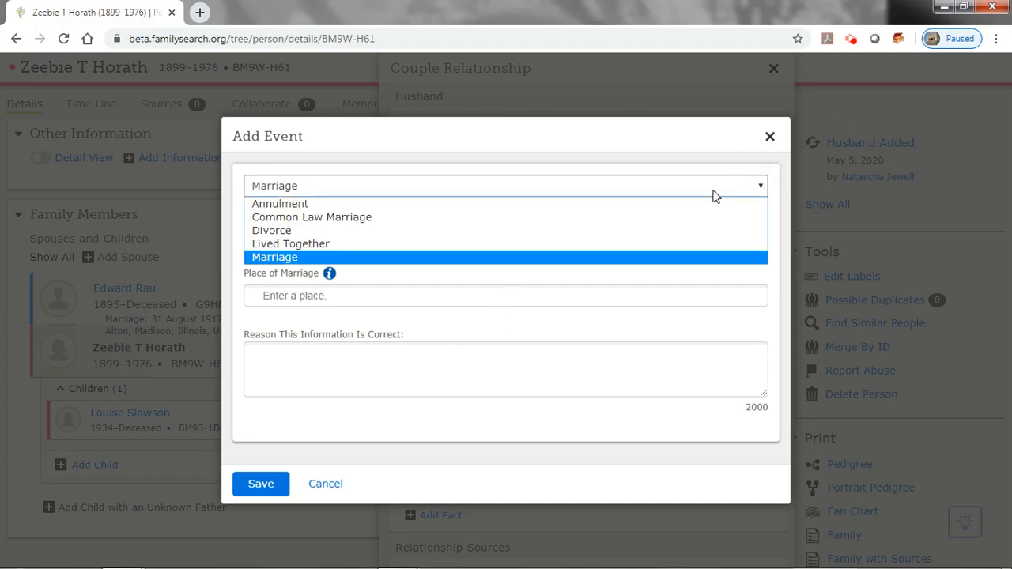
{"action": "left_click", "coordinate": [296, 229]}
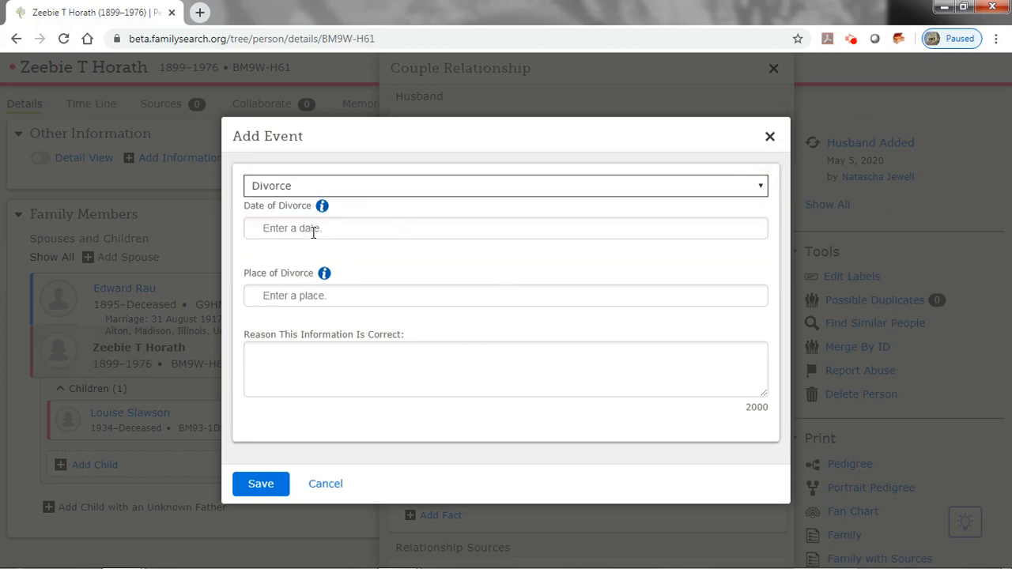
{"action": "left_click", "coordinate": [313, 230]}
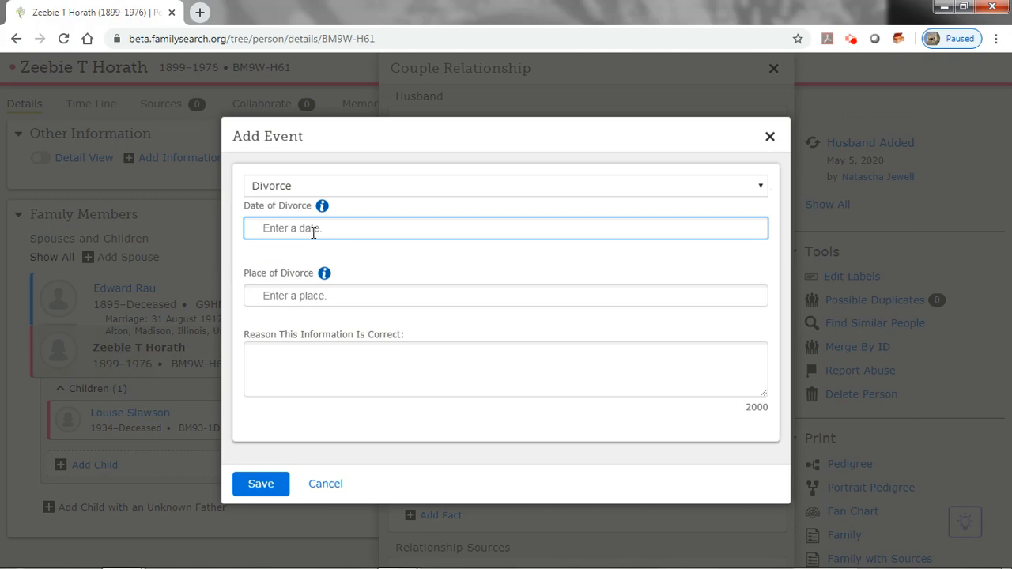
{"action": "type", "text": "1"}
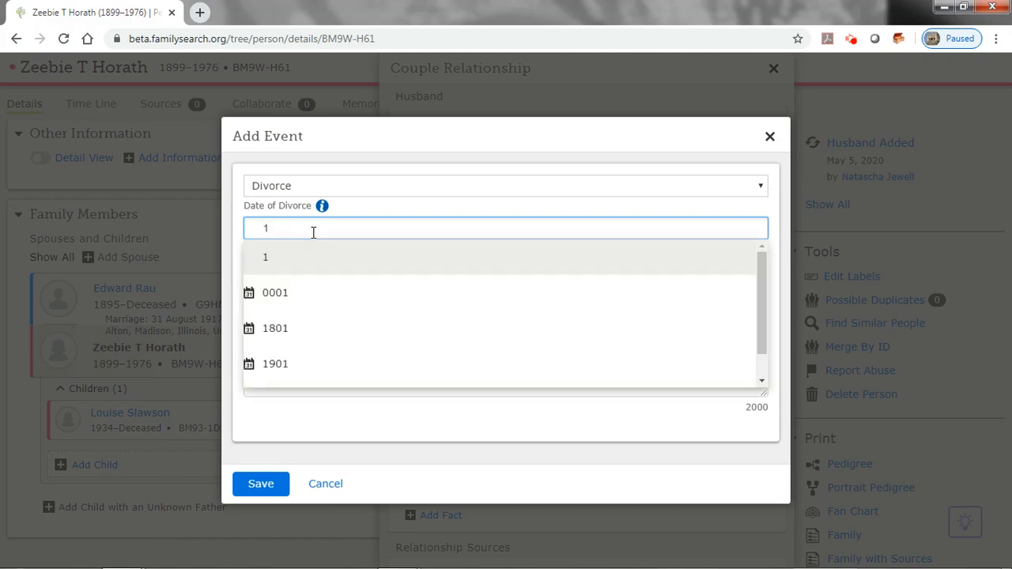
{"action": "type", "text": "927"}
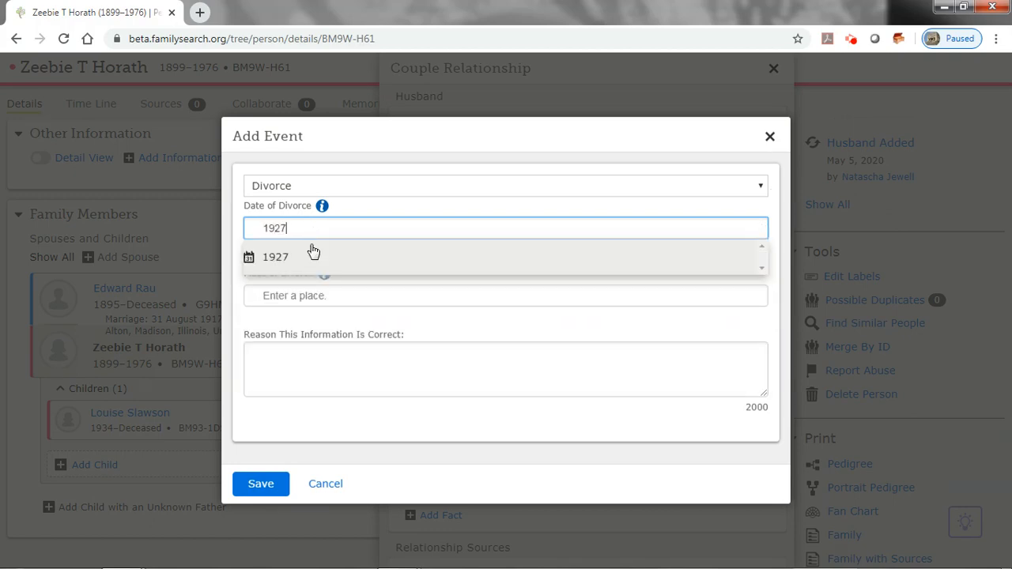
{"action": "left_click", "coordinate": [261, 258]}
Step: Set the place of divorce to the standardized place Missouri, United States and save the event
{"action": "left_click", "coordinate": [287, 296]}
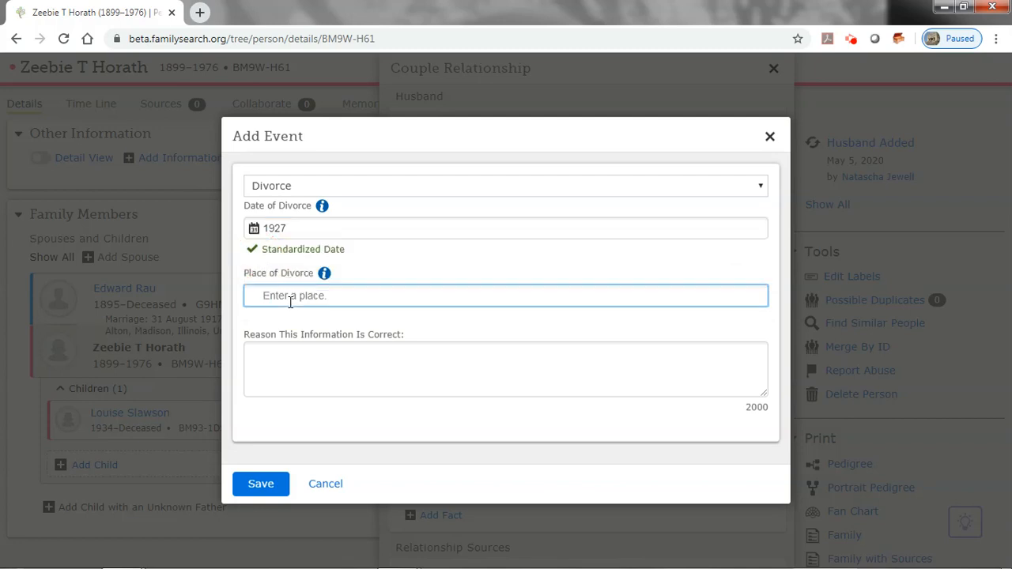
{"action": "type", "text": "Missouri"}
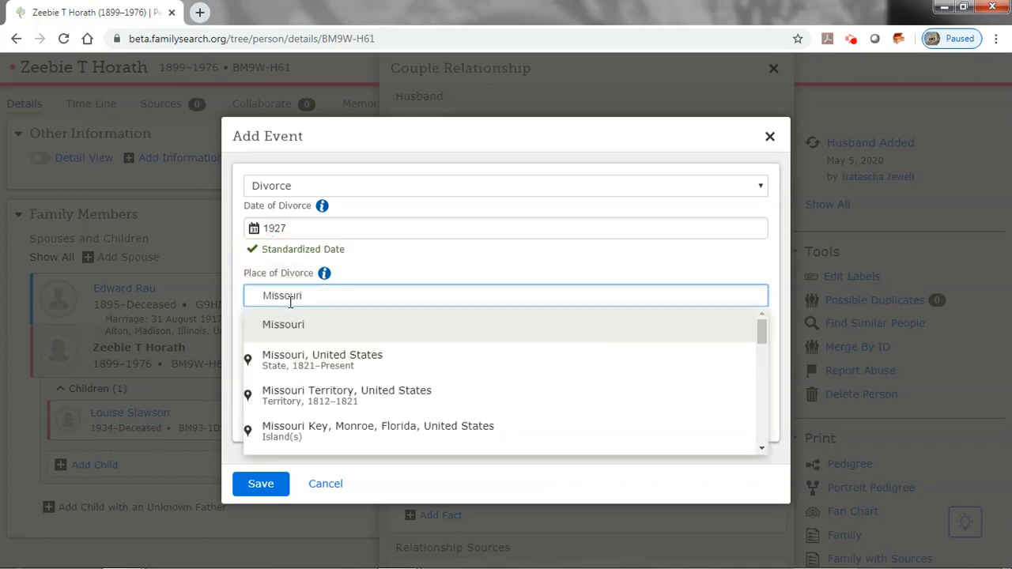
{"action": "left_click", "coordinate": [265, 360]}
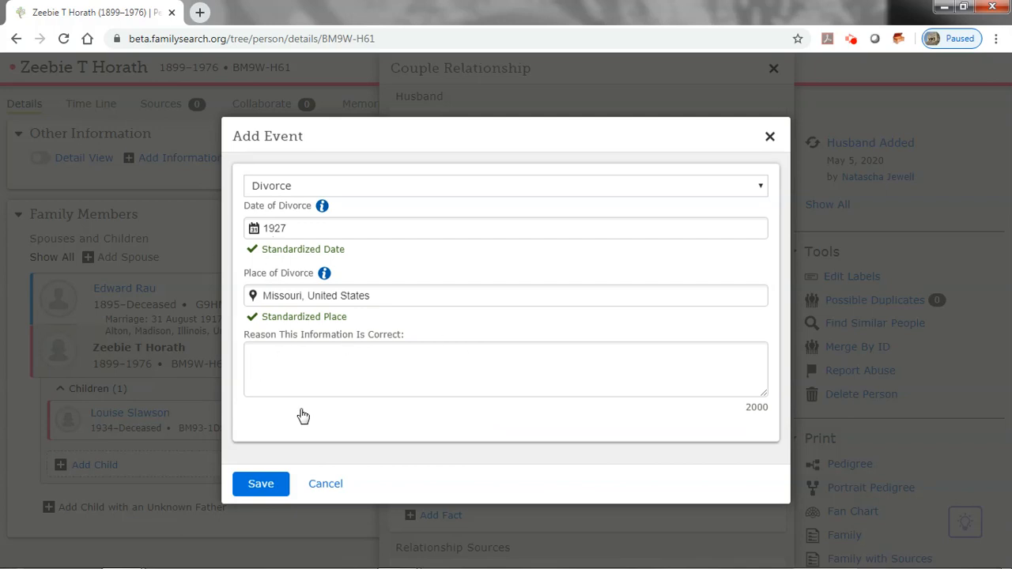
{"action": "left_click", "coordinate": [264, 487]}
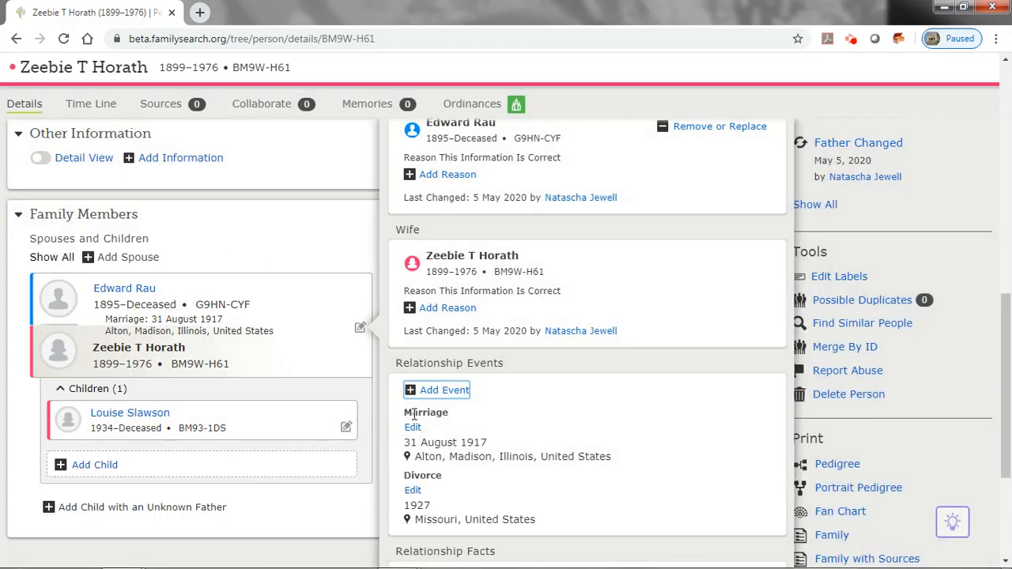
Step: Close the couple relationship details
{"action": "left_click", "coordinate": [536, 427]}
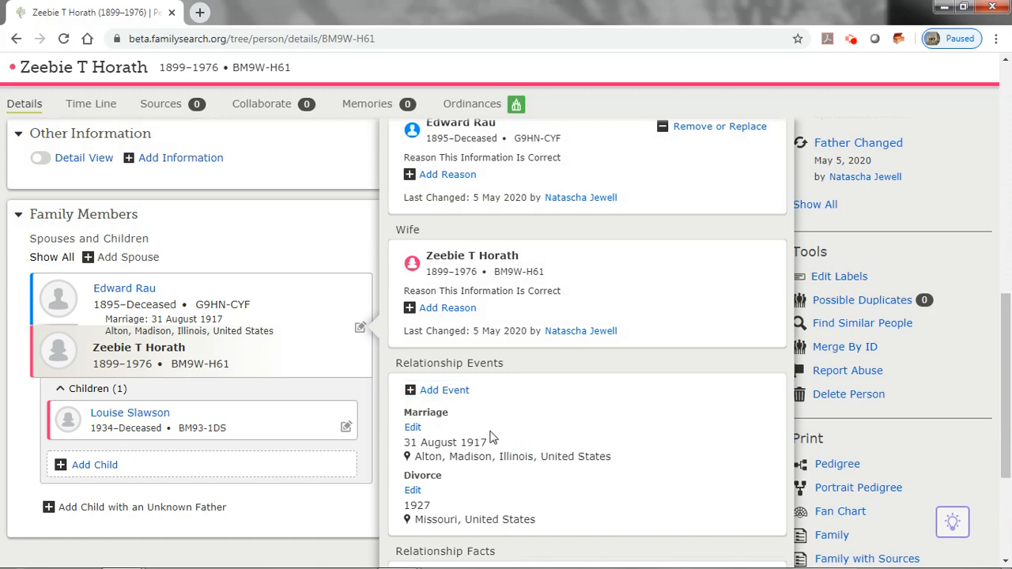
{"action": "left_click", "coordinate": [462, 487]}
{"action": "scroll", "coordinate": [657, 443], "scroll_direction": "up", "scroll_amount": 3}
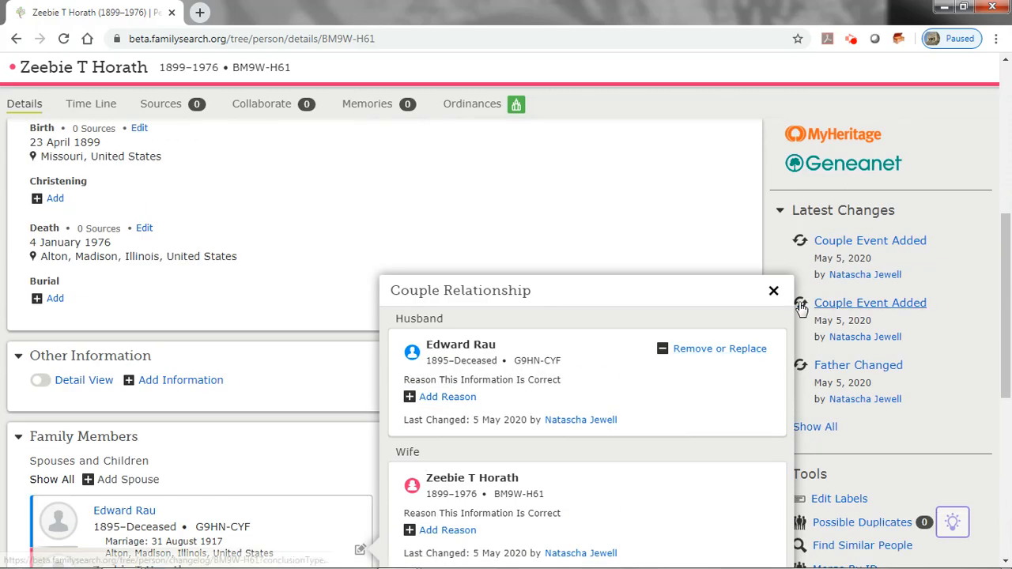
{"action": "left_click", "coordinate": [773, 291]}
Step: Start adding another spouse for the woman, entering his first and last names and marking him as male and deceased
{"action": "scroll", "coordinate": [227, 380], "scroll_direction": "down", "scroll_amount": 3}
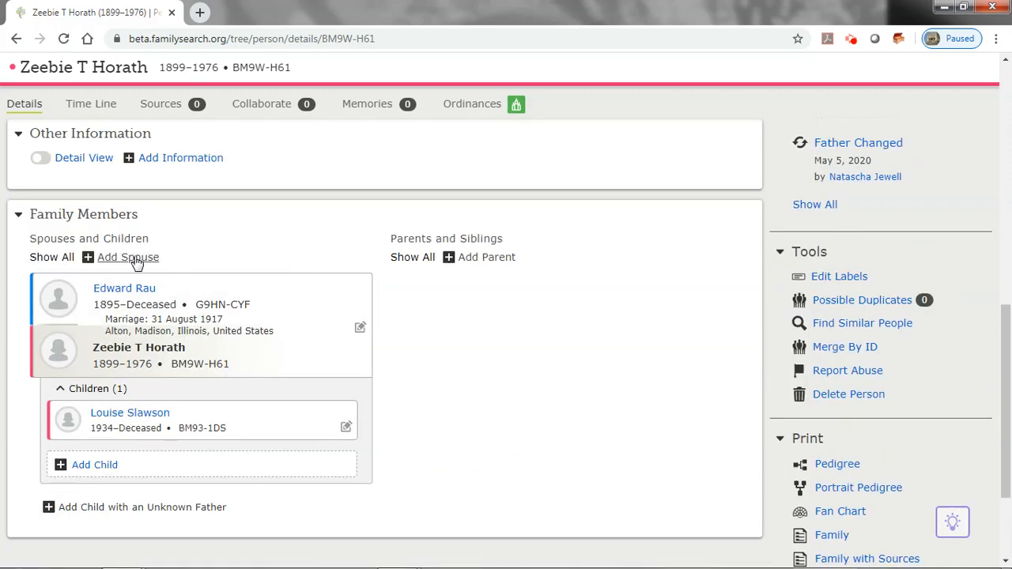
{"action": "left_click", "coordinate": [131, 258]}
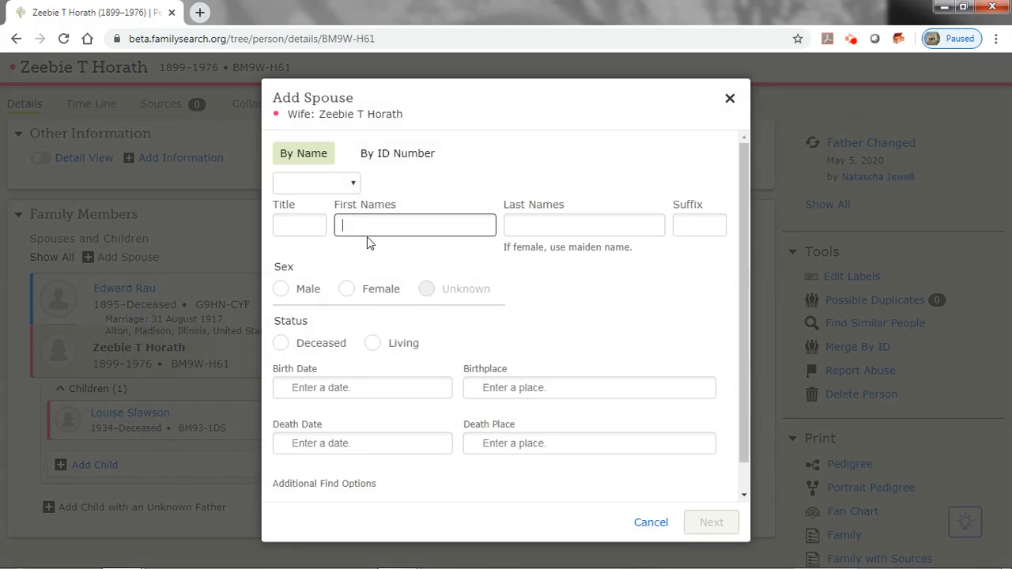
{"action": "key", "text": "Tab"}
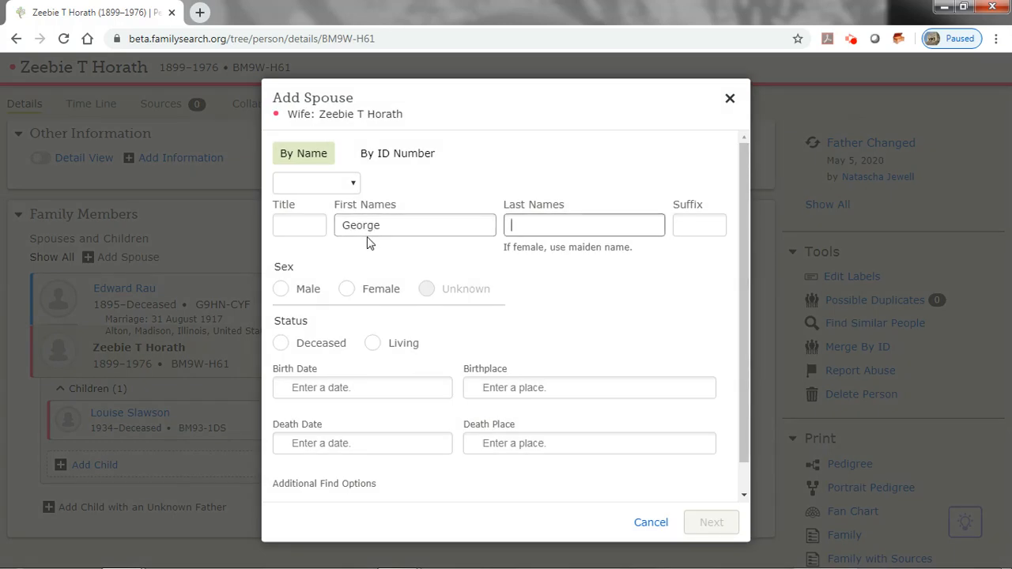
{"action": "type", "text": "Slawson"}
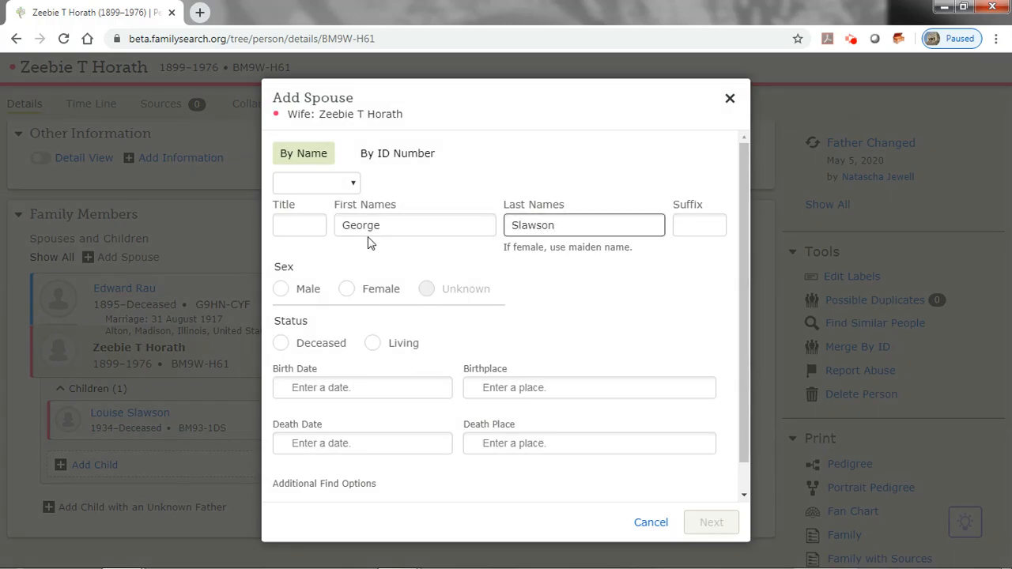
{"action": "left_click", "coordinate": [281, 289]}
{"action": "left_click", "coordinate": [281, 343]}
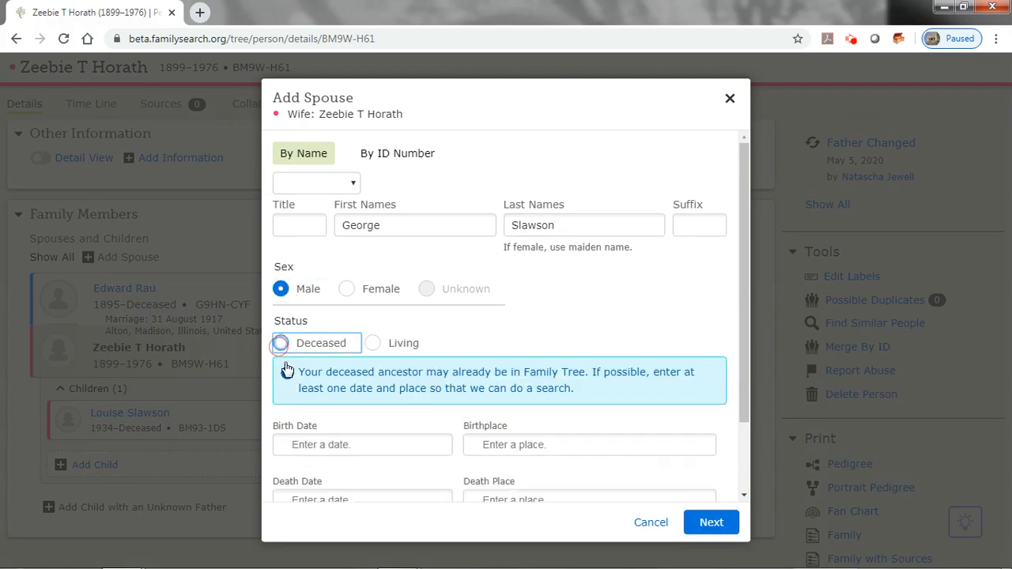
Step: Enter the second husband's birth year as a standardized date and set his birthplace to Missouri, United States
{"action": "left_click", "coordinate": [318, 445]}
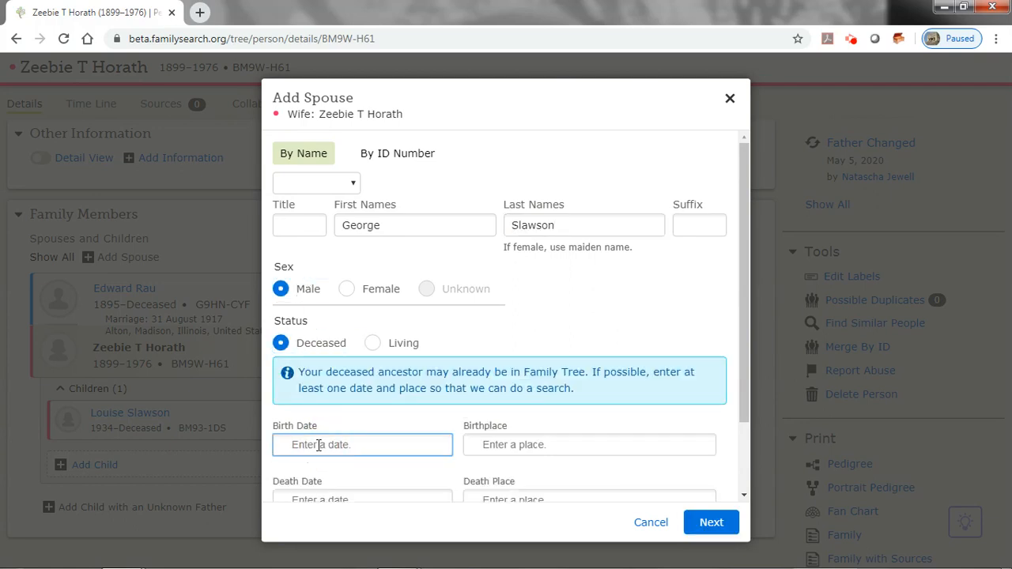
{"action": "type", "text": "1907"}
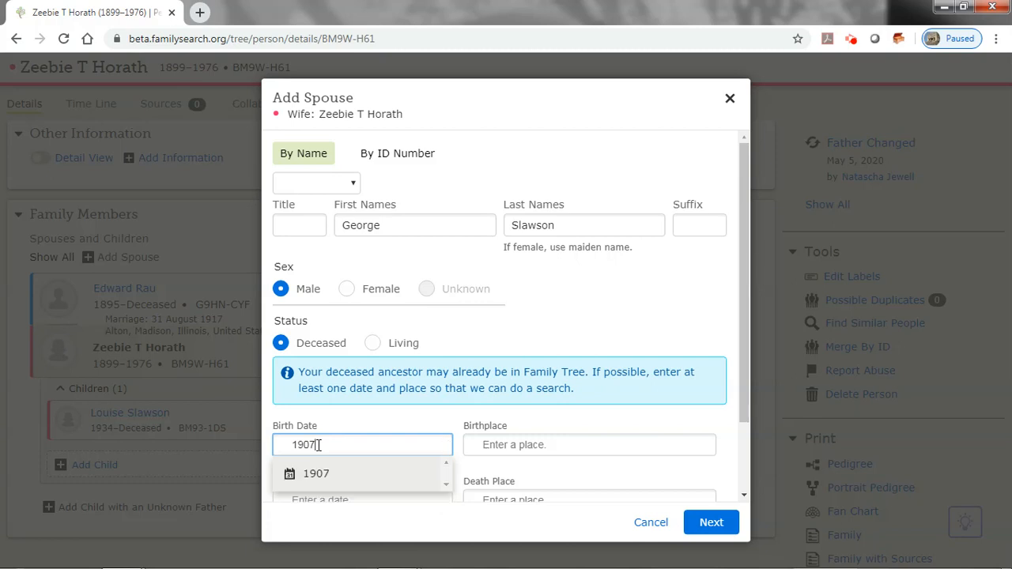
{"action": "left_click", "coordinate": [294, 475]}
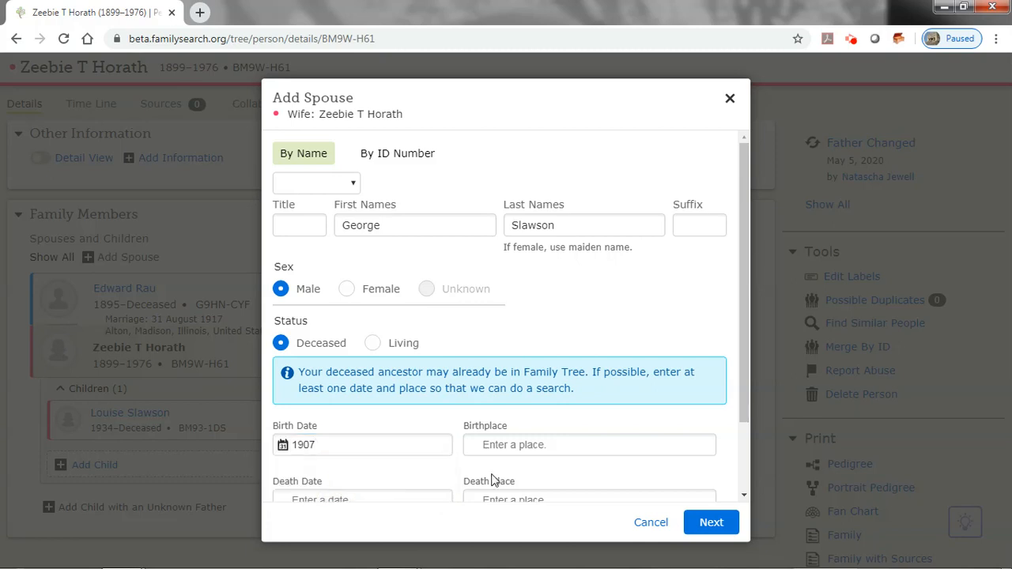
{"action": "left_click", "coordinate": [544, 446]}
{"action": "type", "text": "Missoui"}
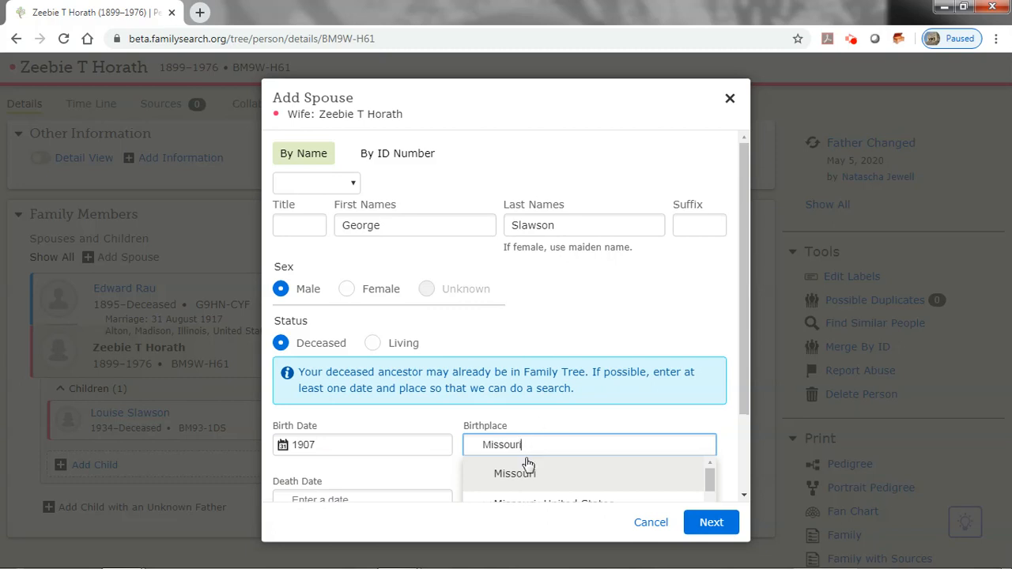
{"action": "left_click", "coordinate": [751, 351]}
{"action": "scroll", "coordinate": [752, 351], "scroll_direction": "down", "scroll_amount": 1}
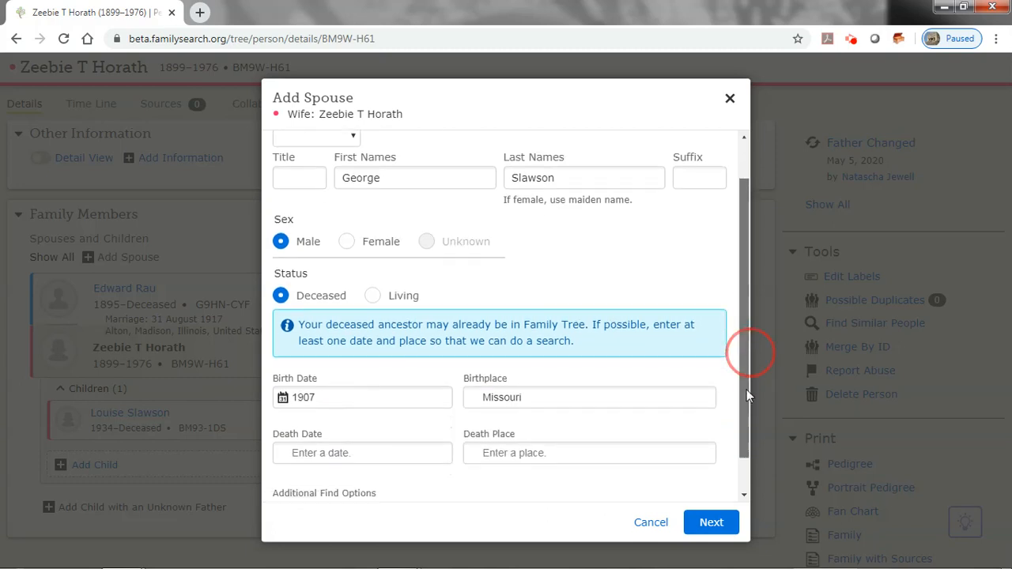
{"action": "left_click", "coordinate": [538, 387]}
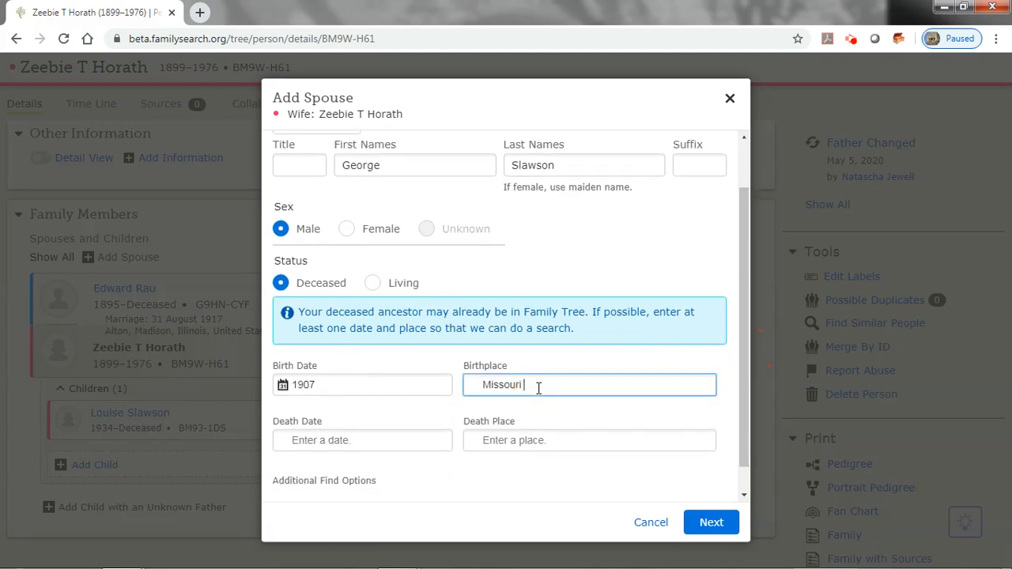
{"action": "left_click", "coordinate": [478, 445]}
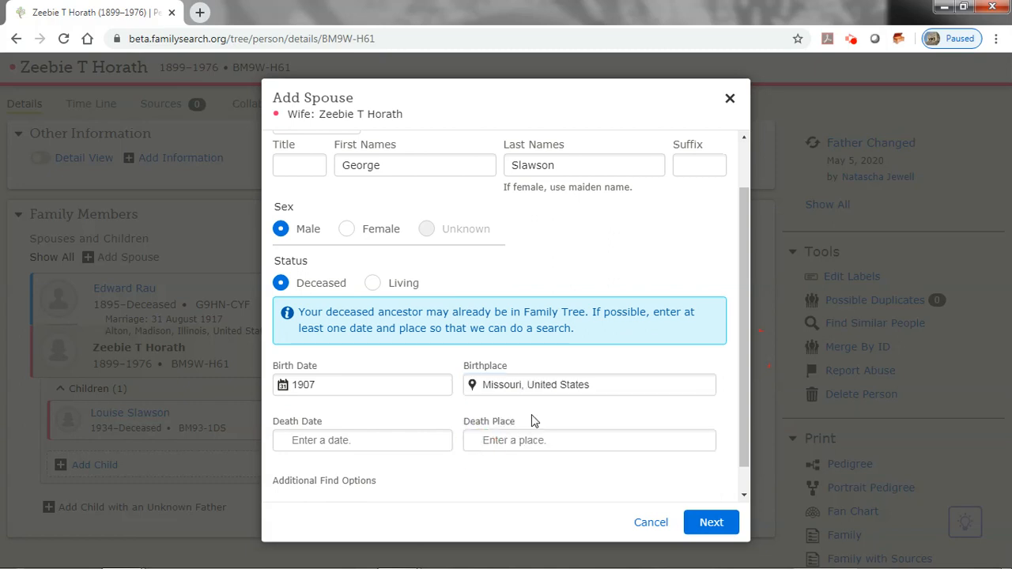
Step: Set the second husband's death date to the standardized date 1949
{"action": "left_click_drag", "start_coordinate": [744, 264], "coordinate": [744, 295]}
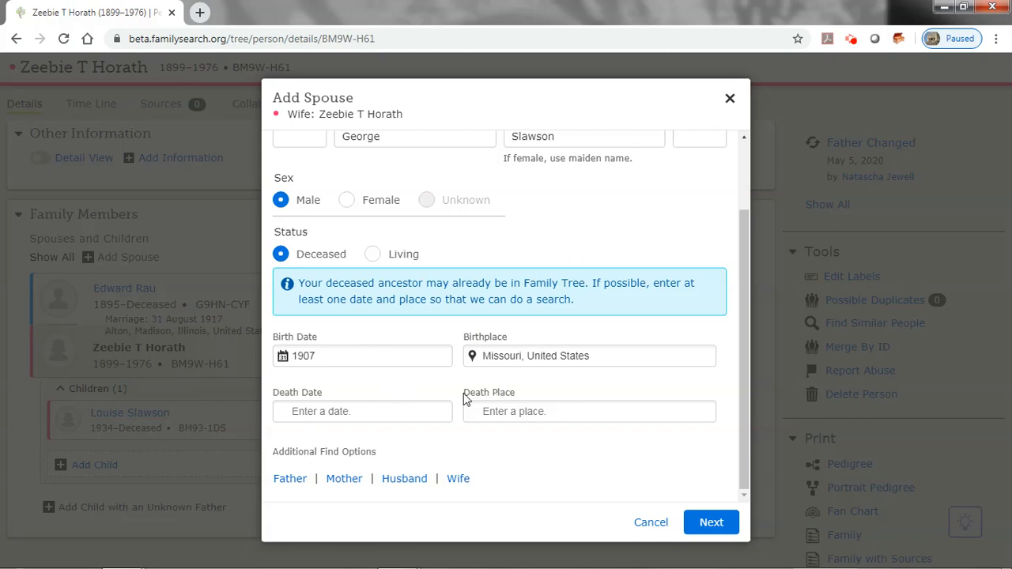
{"action": "left_click", "coordinate": [407, 408]}
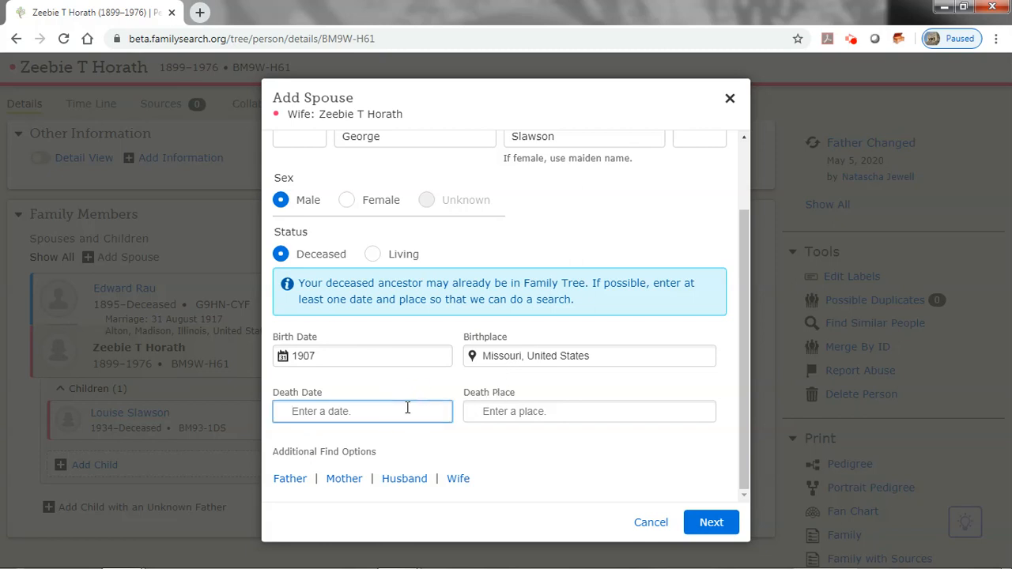
{"action": "type", "text": "1949"}
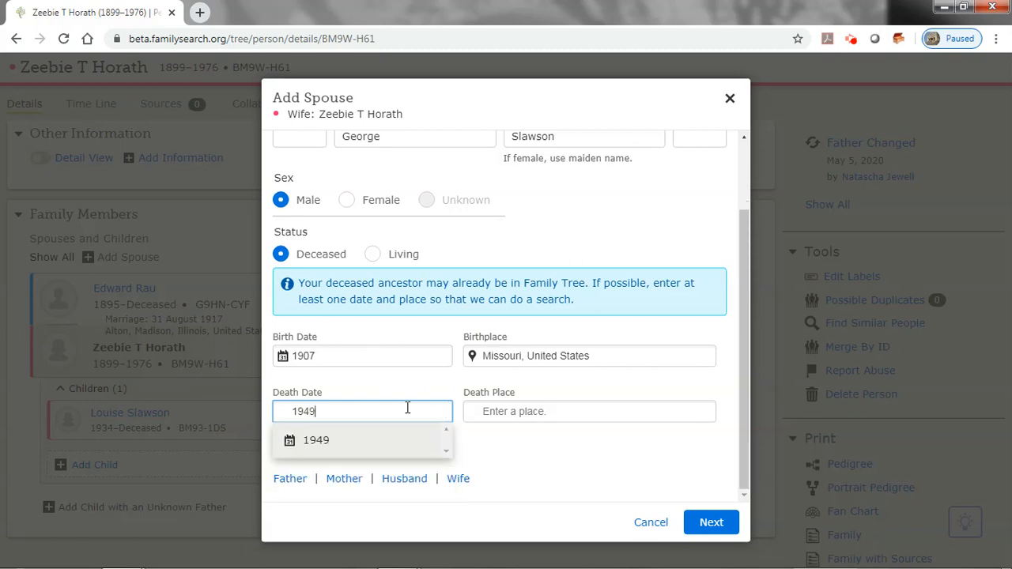
{"action": "left_click", "coordinate": [332, 447]}
Step: Set his death place to the standardized place Washington, Missouri, United States and create him as a new person in the tree
{"action": "left_click", "coordinate": [501, 412]}
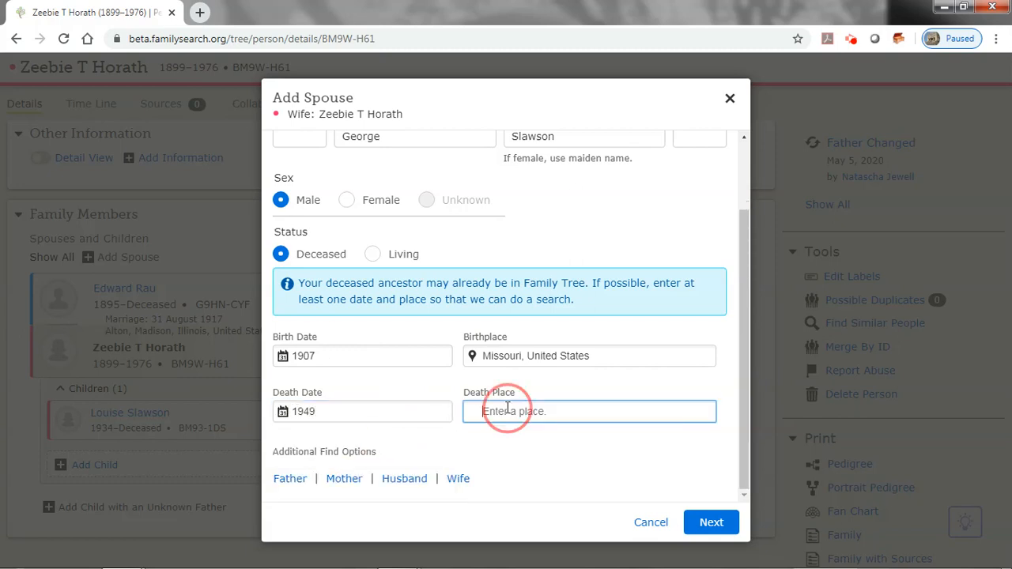
{"action": "type", "text": "Wash"}
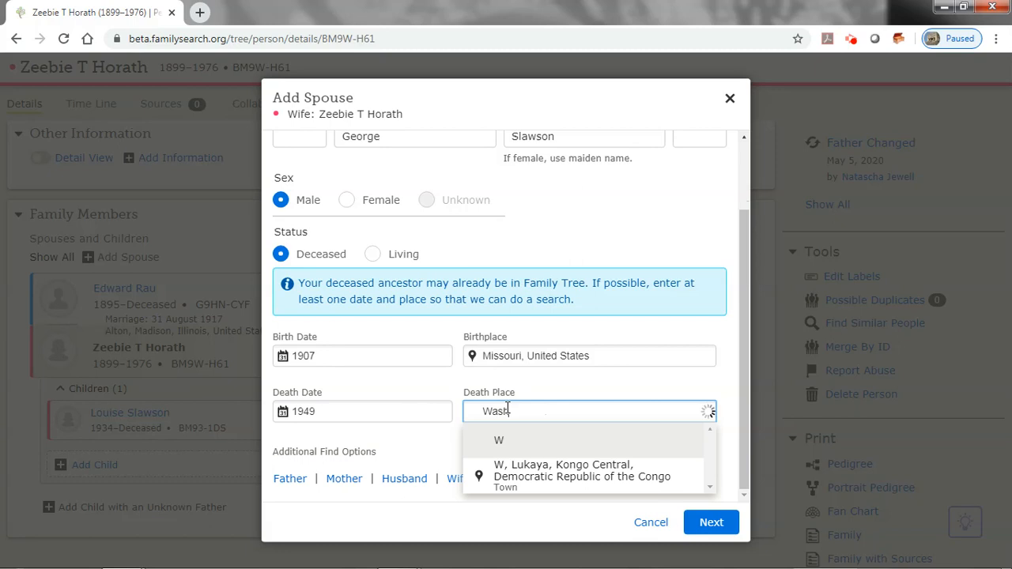
{"action": "type", "text": "ington"}
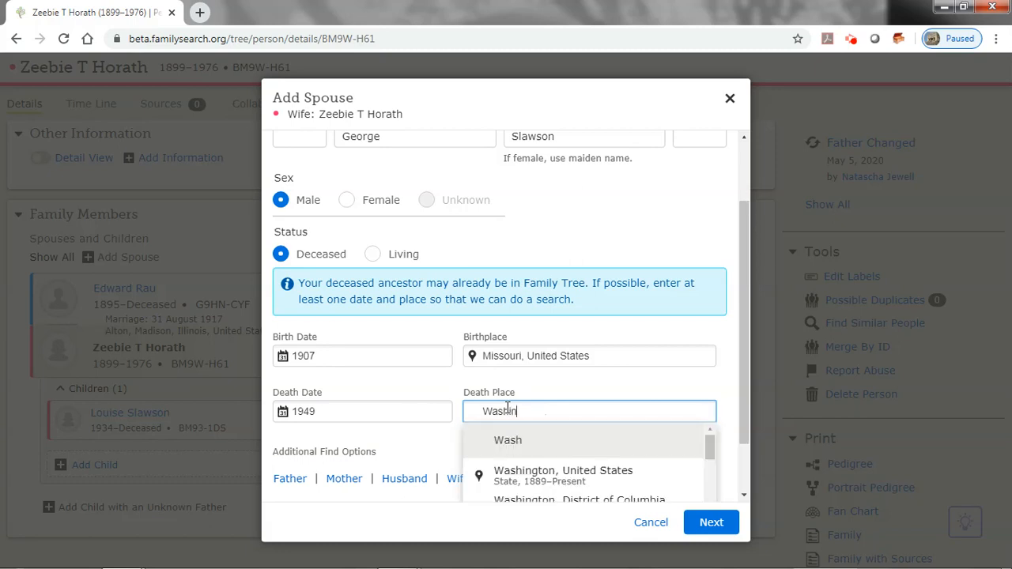
{"action": "type", "text": "gton, Miss"}
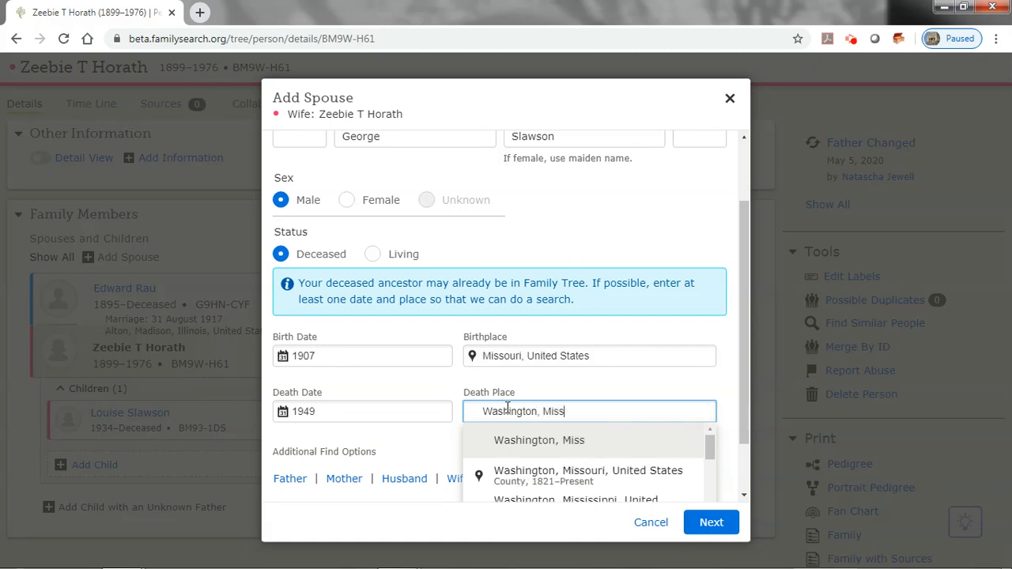
{"action": "left_click", "coordinate": [494, 477]}
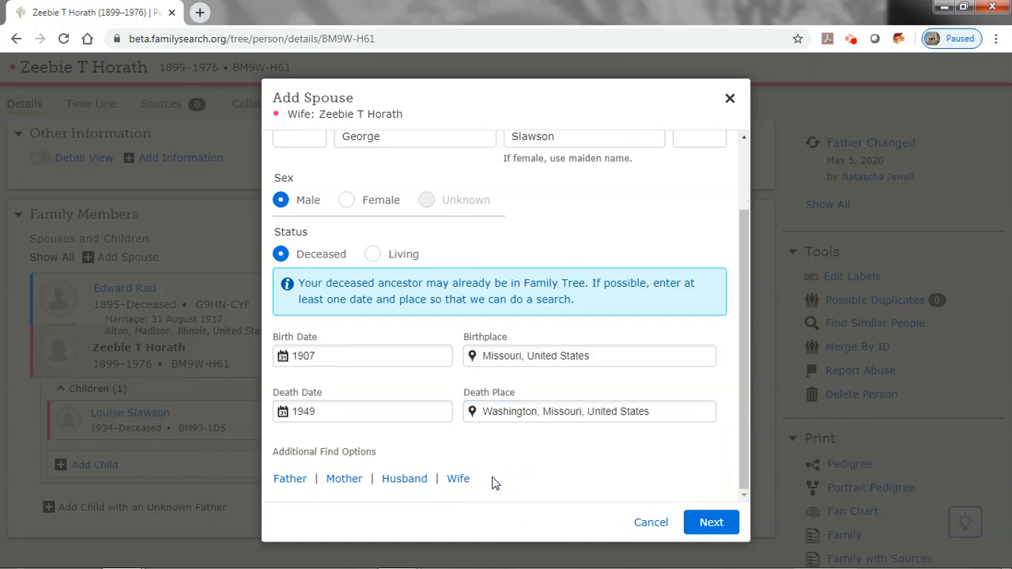
{"action": "left_click", "coordinate": [710, 522]}
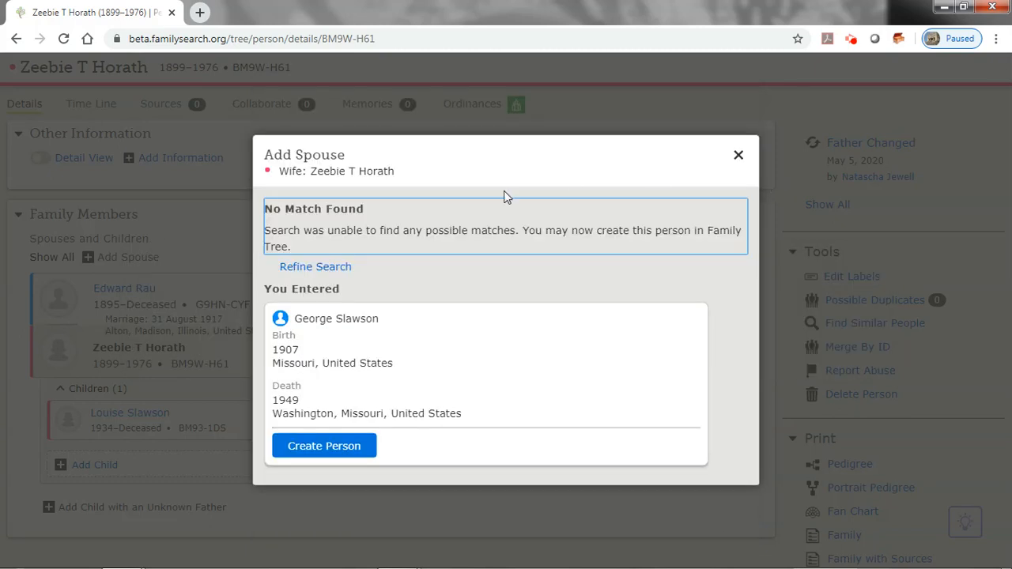
{"action": "left_click", "coordinate": [350, 453]}
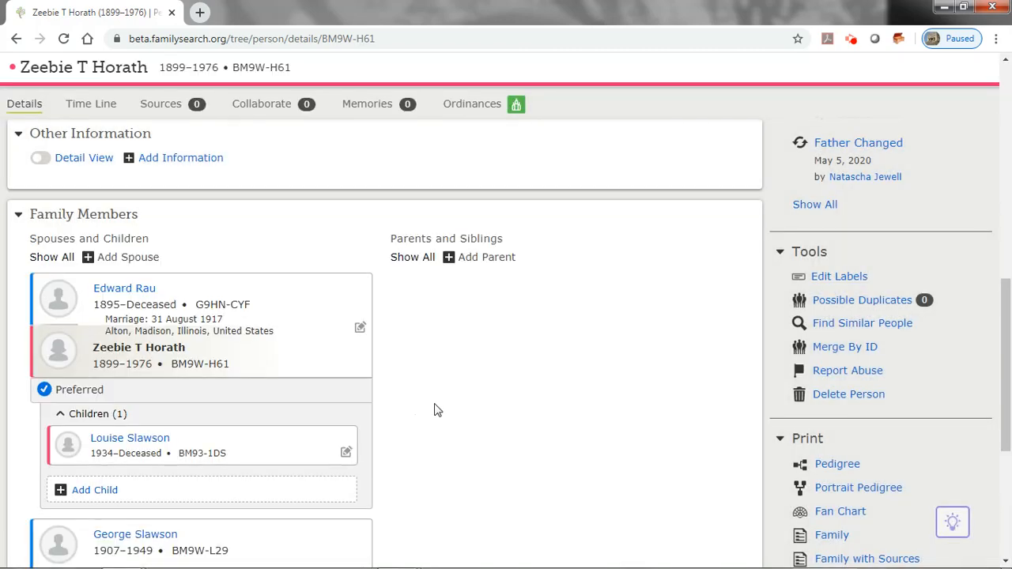
Step: Add a marriage event to the woman's relationship with her second husband, using the standardized date 1928
{"action": "scroll", "coordinate": [470, 411], "scroll_direction": "down", "scroll_amount": 1}
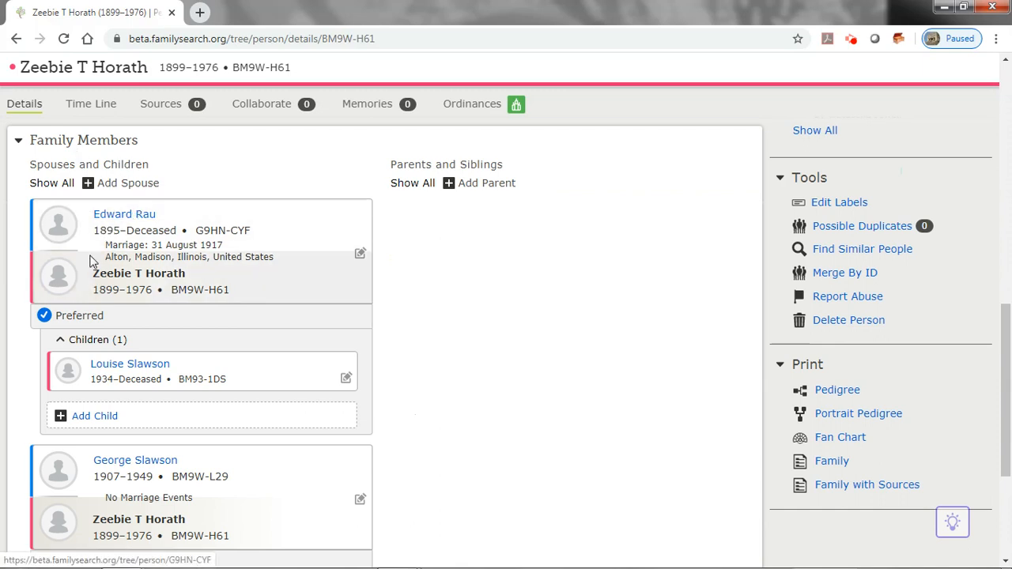
{"action": "scroll", "coordinate": [163, 321], "scroll_direction": "down", "scroll_amount": 1}
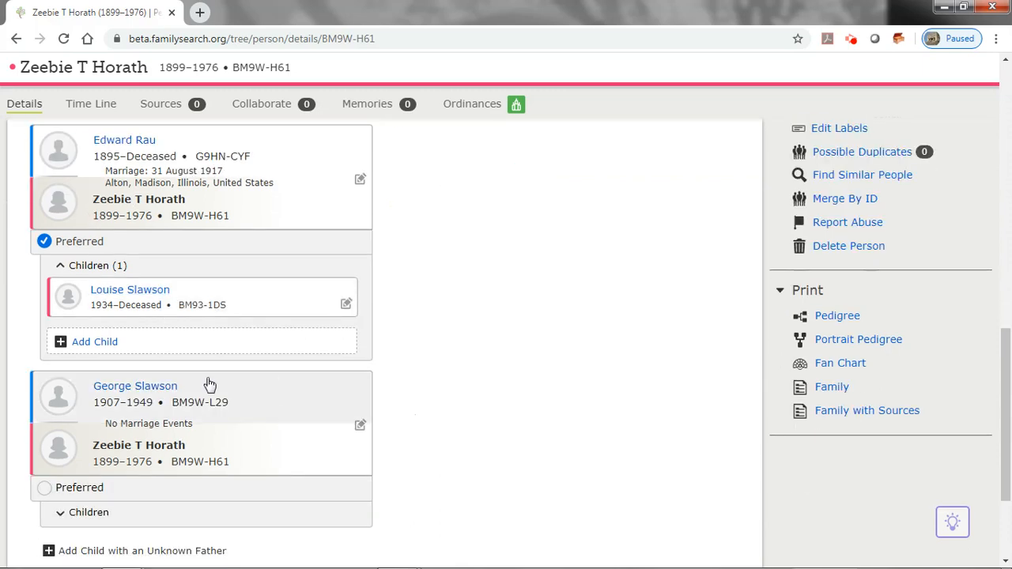
{"action": "left_click", "coordinate": [360, 427]}
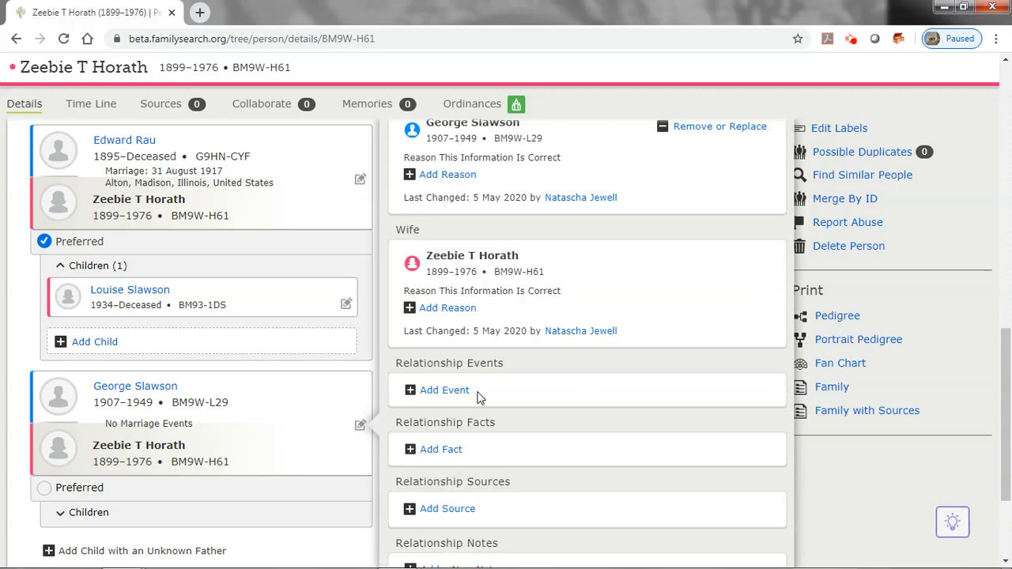
{"action": "left_click", "coordinate": [443, 391]}
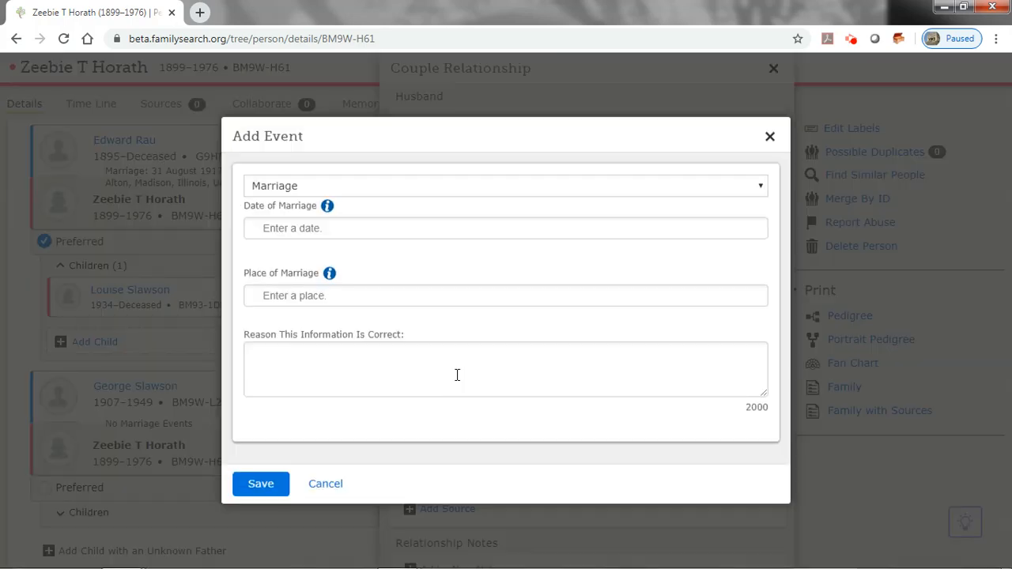
{"action": "left_click", "coordinate": [302, 229]}
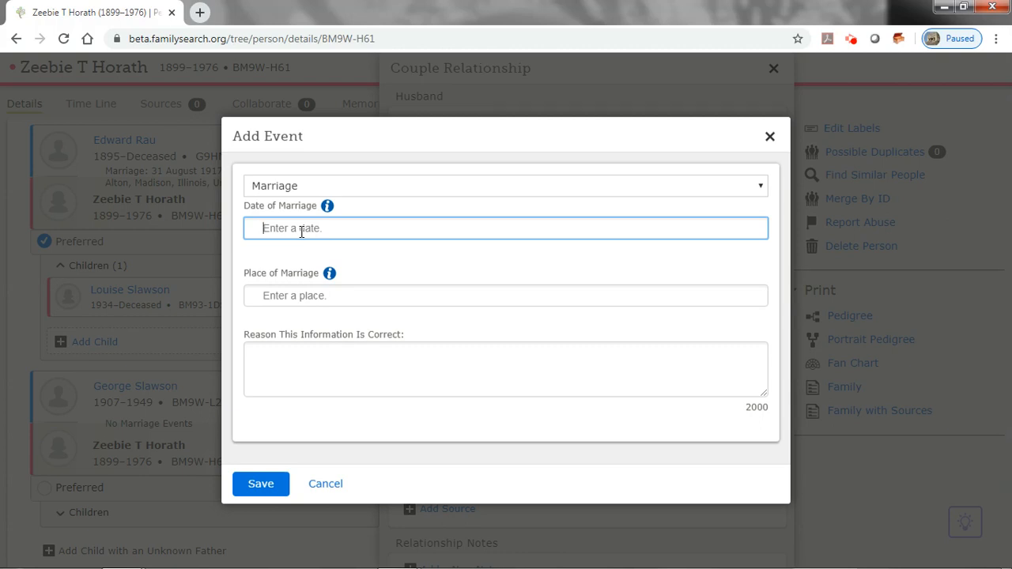
{"action": "type", "text": "1928"}
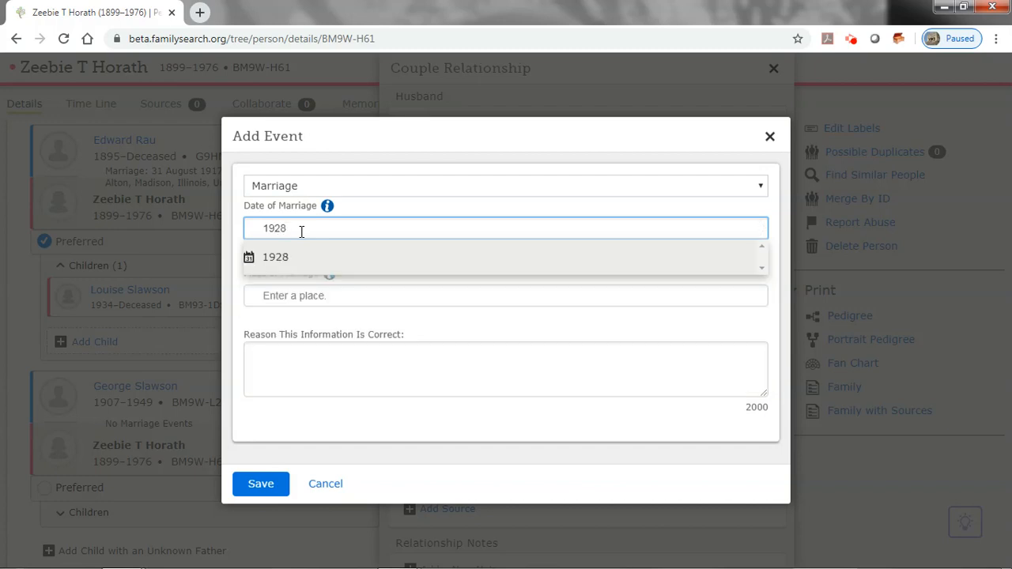
{"action": "left_click", "coordinate": [261, 257]}
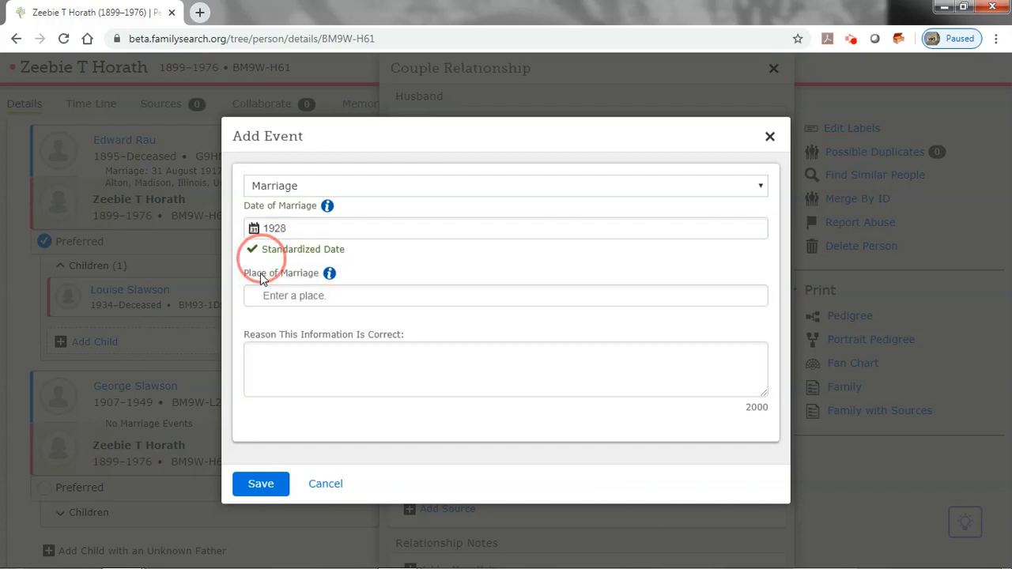
Step: Set the place of marriage to the standardized place Valley Park, St. Louis, Missouri, United States
{"action": "left_click", "coordinate": [265, 297]}
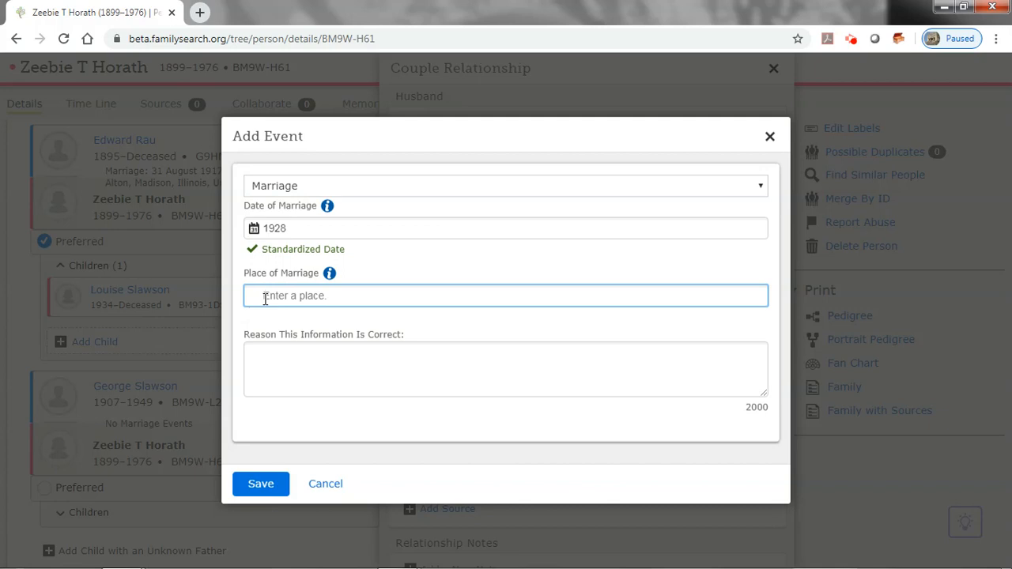
{"action": "type", "text": "Valley Park, "}
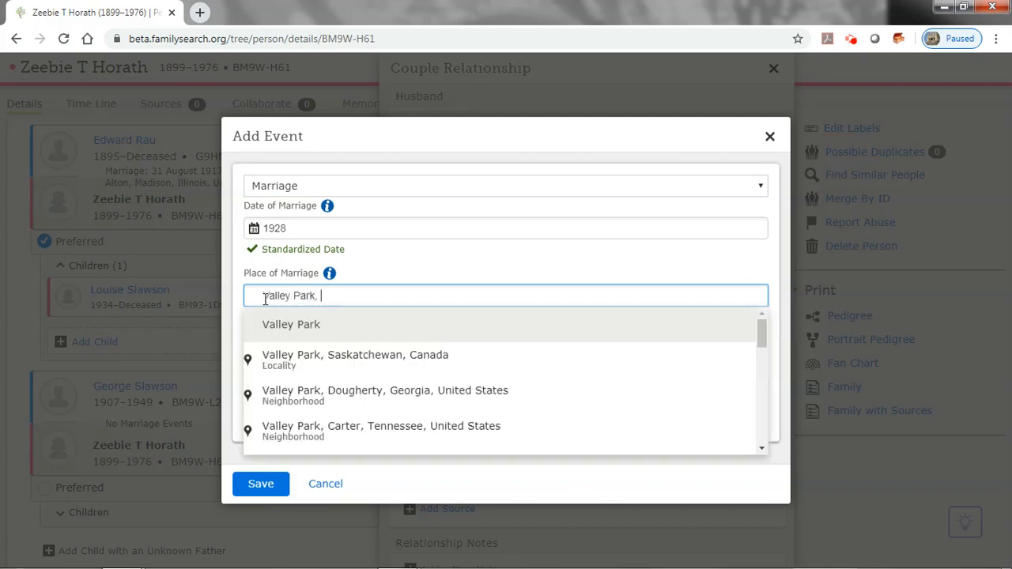
{"action": "type", "text": "Missouri"}
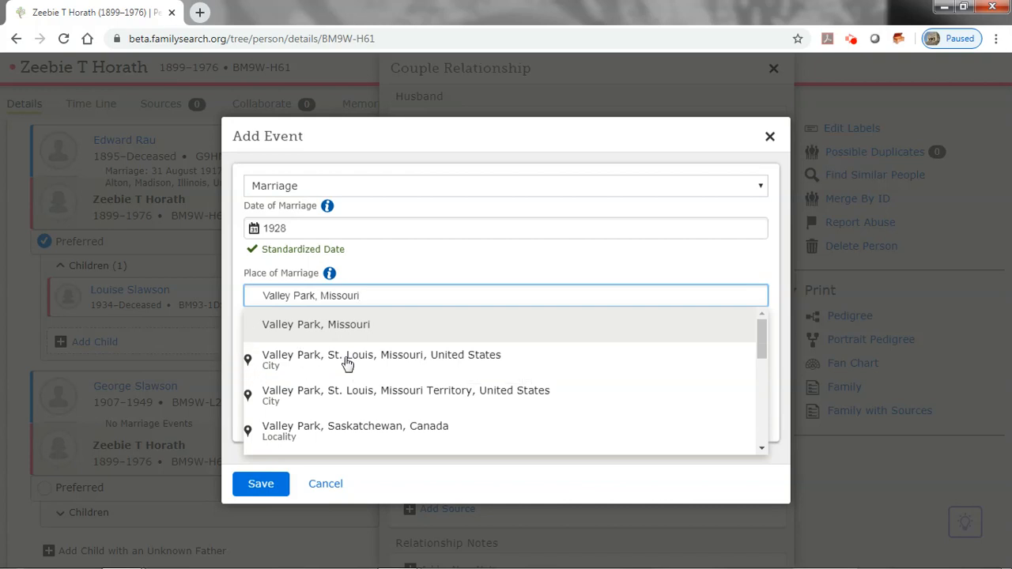
{"action": "left_click", "coordinate": [263, 359]}
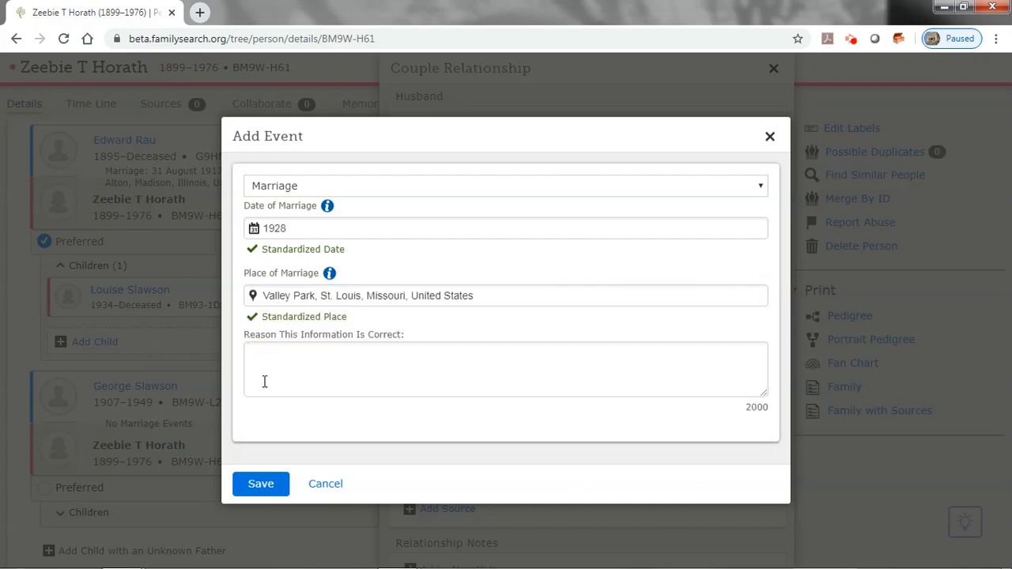
Step: Give "Indexed marriage record." as the reason the information is correct, save the marriage event and close the couple relationship details
{"action": "left_click", "coordinate": [306, 382]}
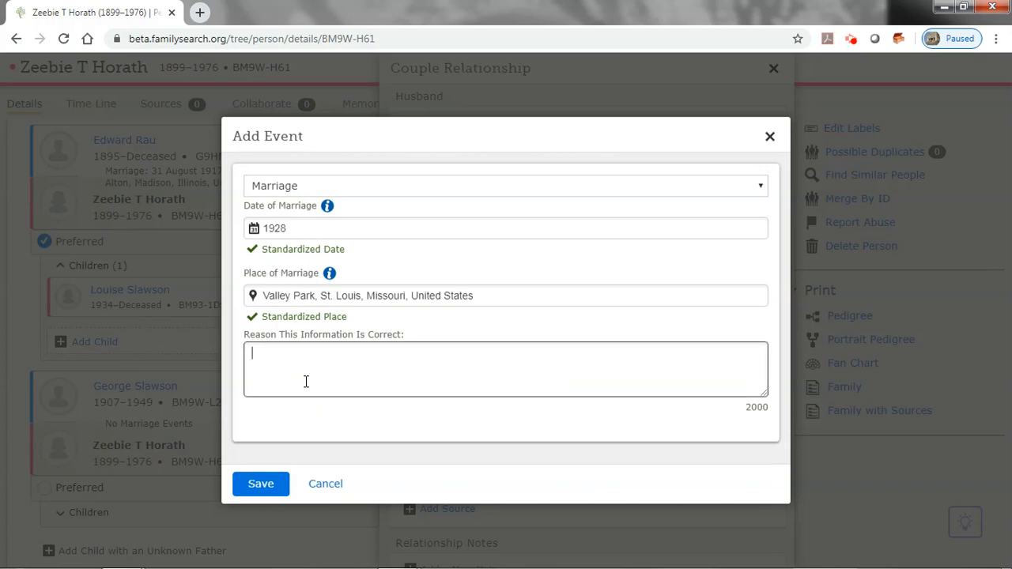
{"action": "type", "text": "Indexed marriage recor"}
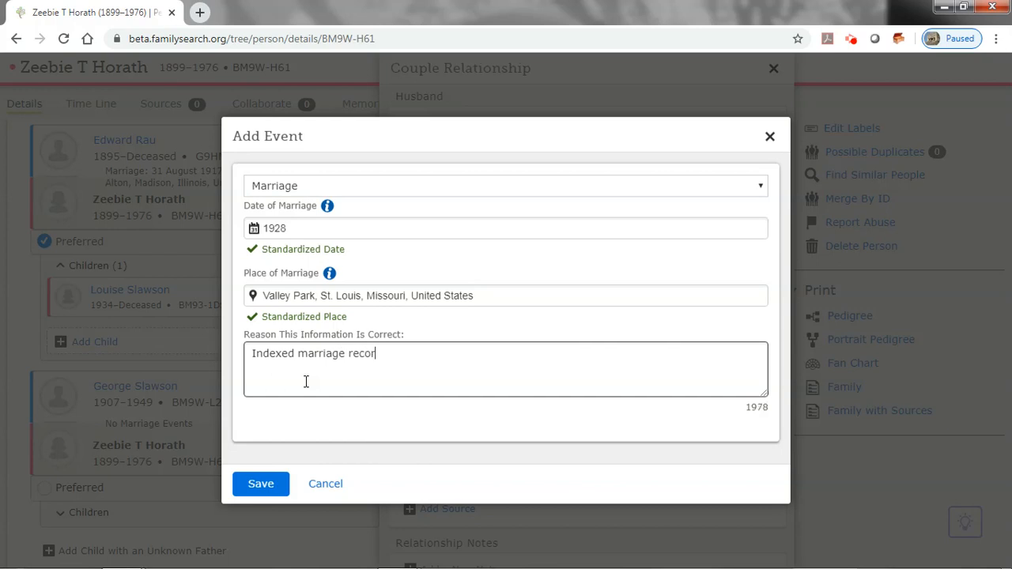
{"action": "type", "text": "d."}
{"action": "left_click", "coordinate": [263, 494]}
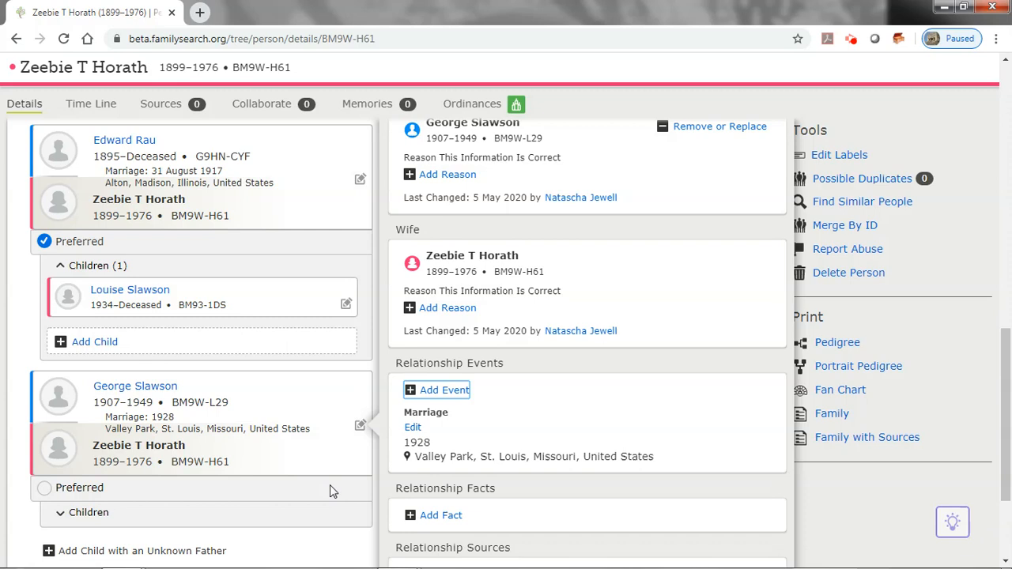
{"action": "left_click", "coordinate": [343, 520]}
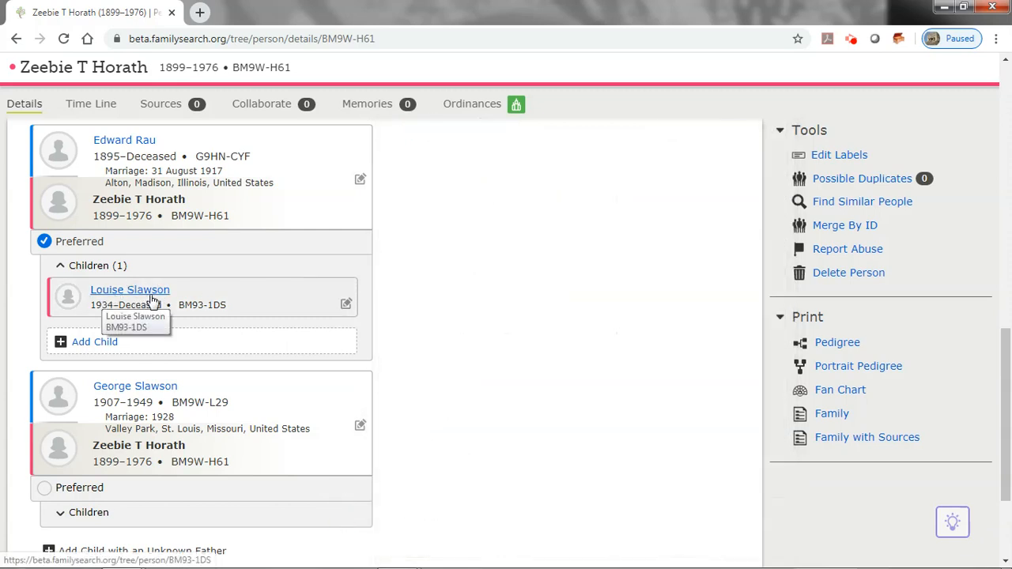
{"action": "scroll", "coordinate": [177, 284], "scroll_direction": "up", "scroll_amount": 1}
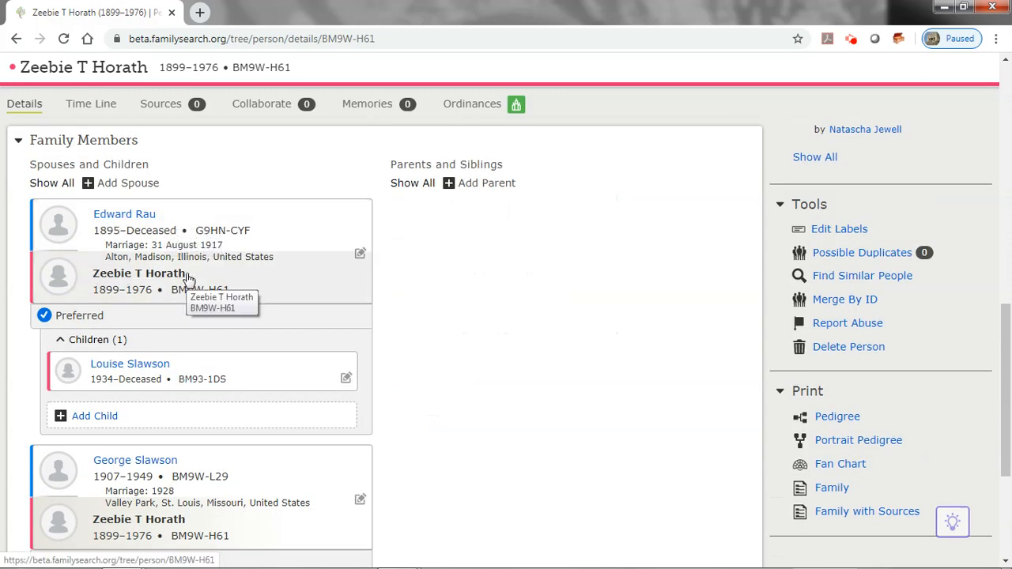
{"action": "scroll", "coordinate": [168, 381], "scroll_direction": "down", "scroll_amount": 1}
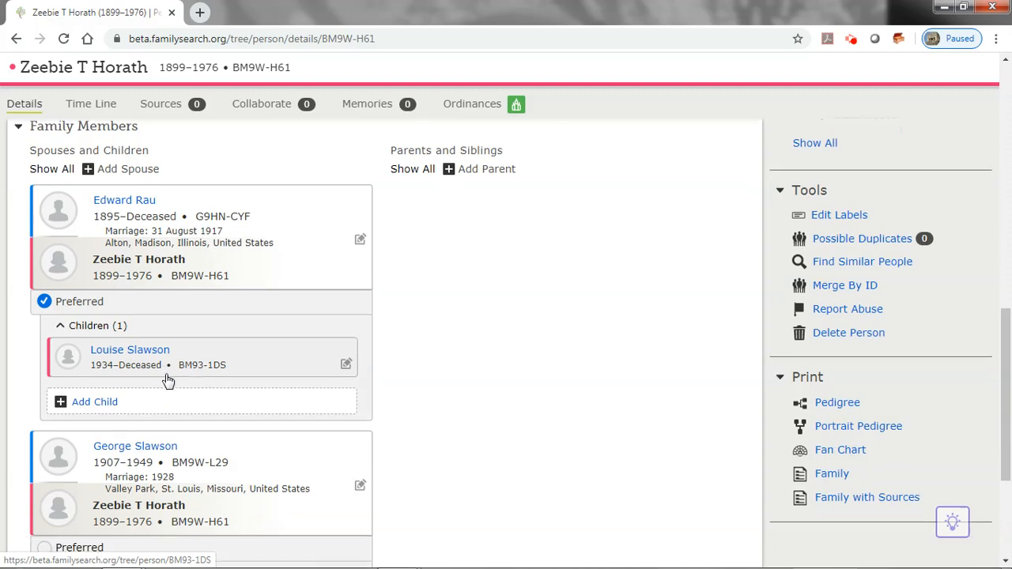
{"action": "scroll", "coordinate": [168, 381], "scroll_direction": "down", "scroll_amount": 1}
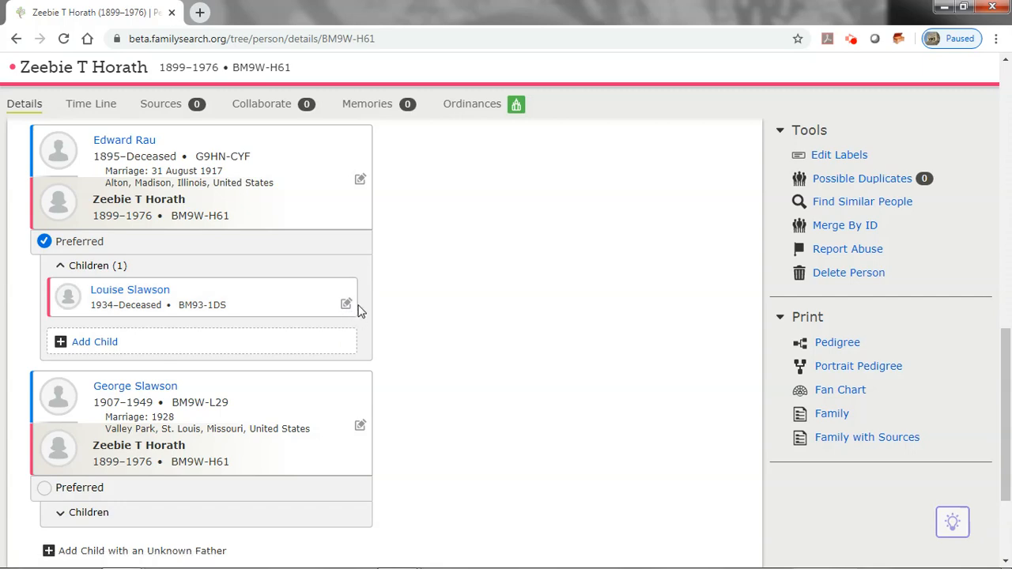
{"action": "scroll", "coordinate": [533, 463], "scroll_direction": "up", "scroll_amount": 2}
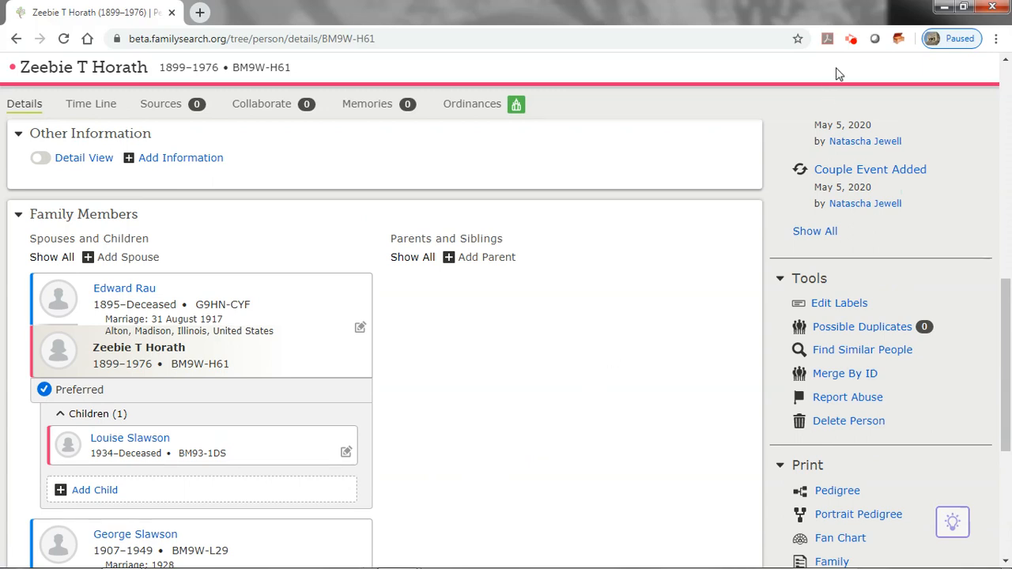
{"action": "left_click", "coordinate": [850, 40]}
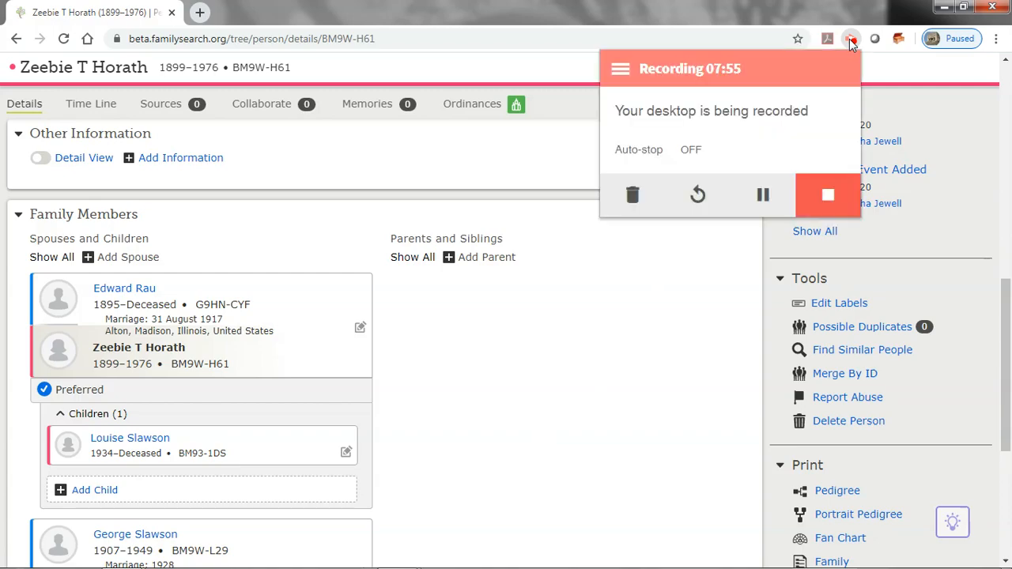